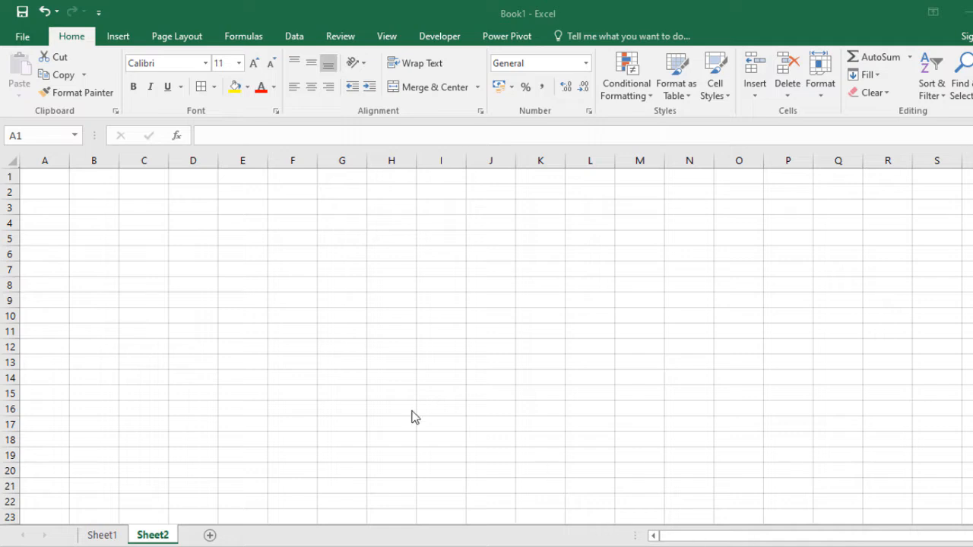
Examine how columns are selected on Sheet2, using columns A through E together and column A alone.
{"action": "left_click", "coordinate": [53, 199]}
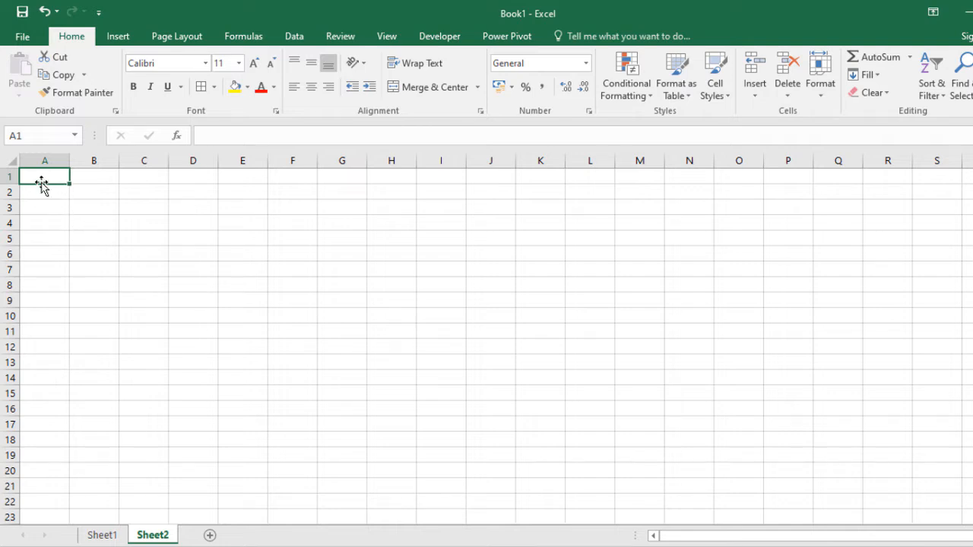
{"action": "left_click_drag", "start_coordinate": [41, 162], "coordinate": [243, 160]}
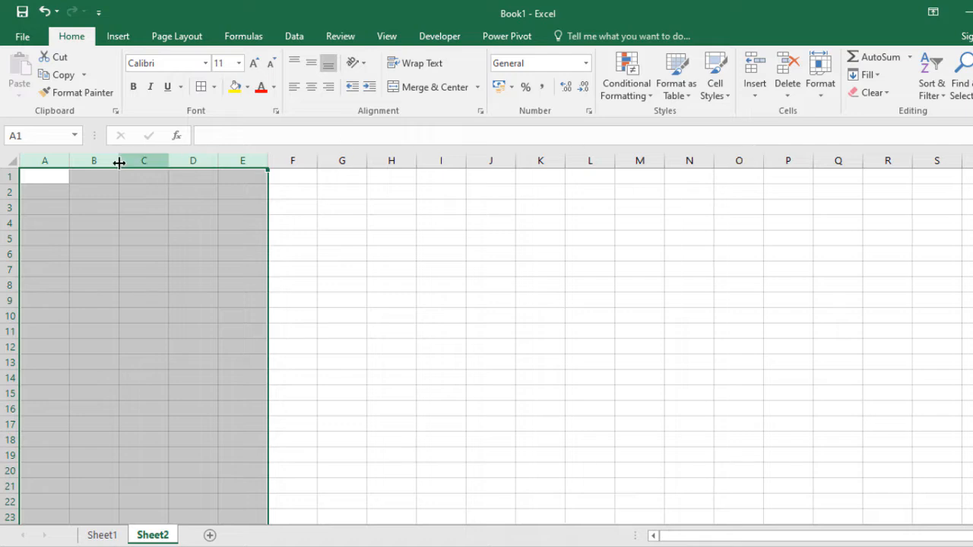
{"action": "left_click", "coordinate": [48, 160]}
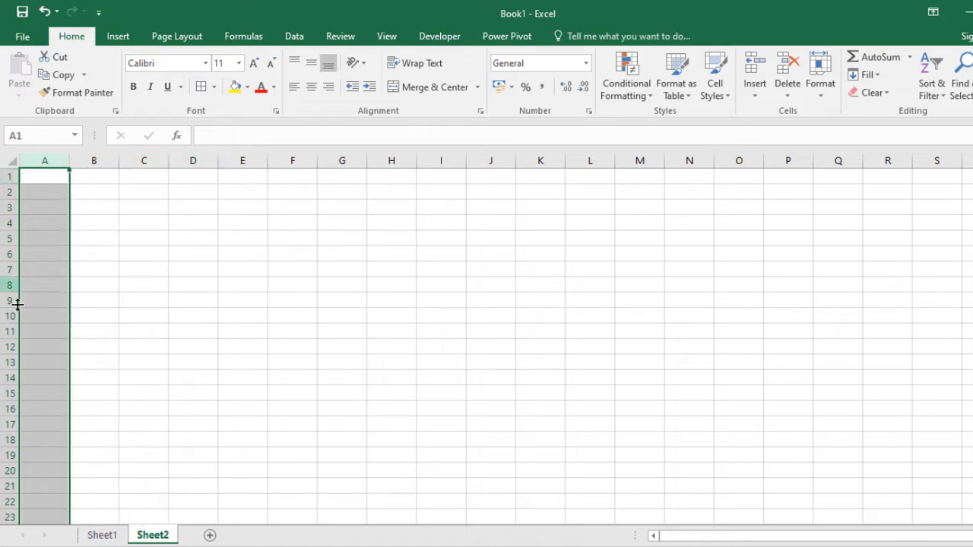
Examine the addresses of individual cells such as B3, C5 and D3, and select the range B3:E12.
{"action": "left_click", "coordinate": [105, 222]}
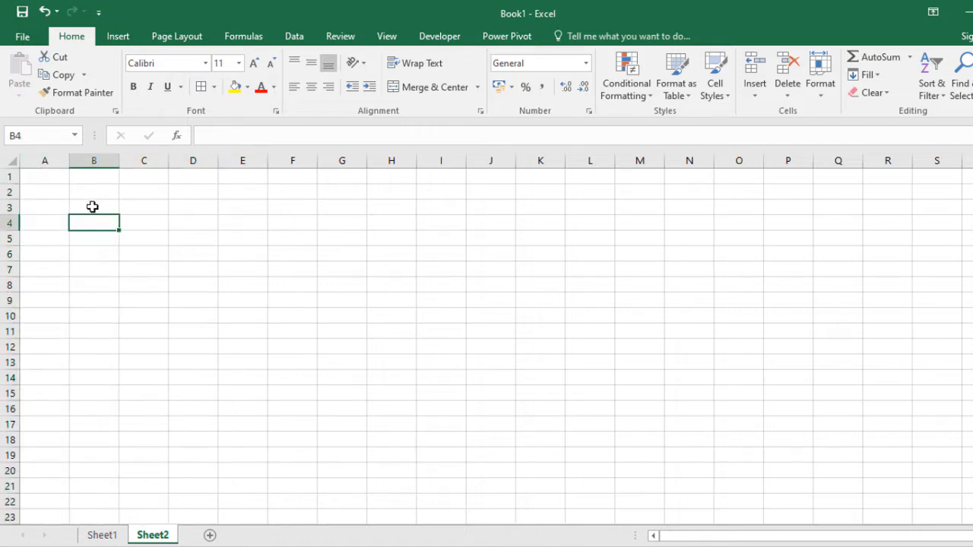
{"action": "left_click", "coordinate": [91, 205]}
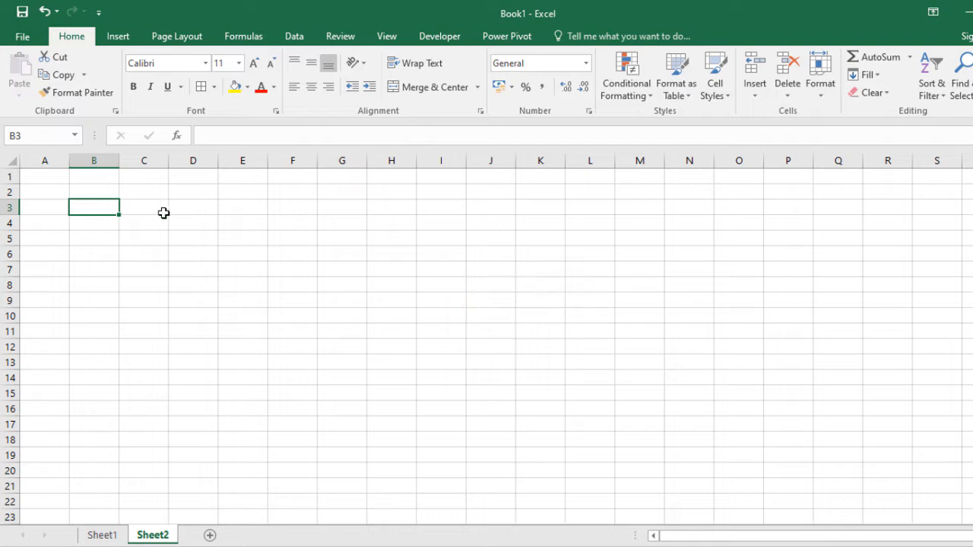
{"action": "left_click", "coordinate": [138, 241]}
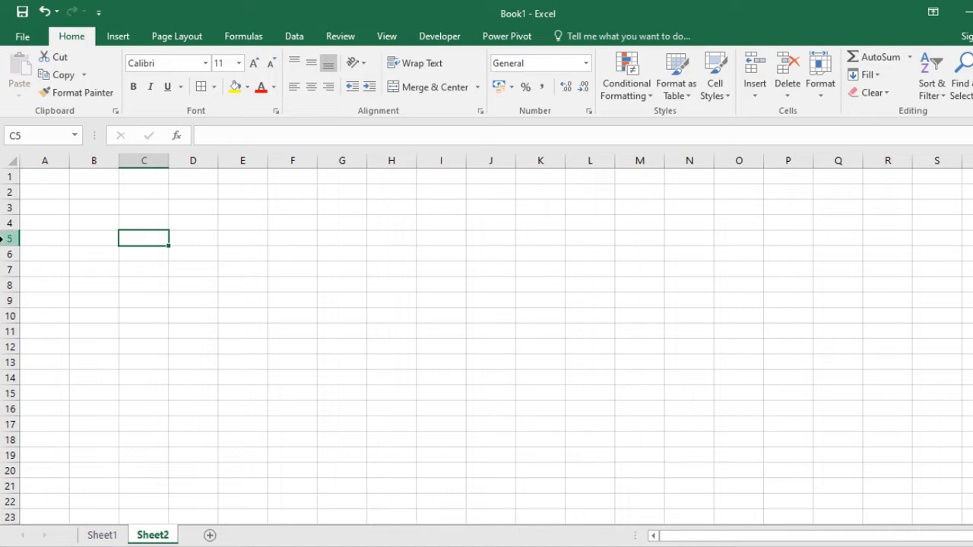
{"action": "left_click", "coordinate": [137, 221]}
{"action": "left_click", "coordinate": [142, 206]}
{"action": "left_click", "coordinate": [185, 206]}
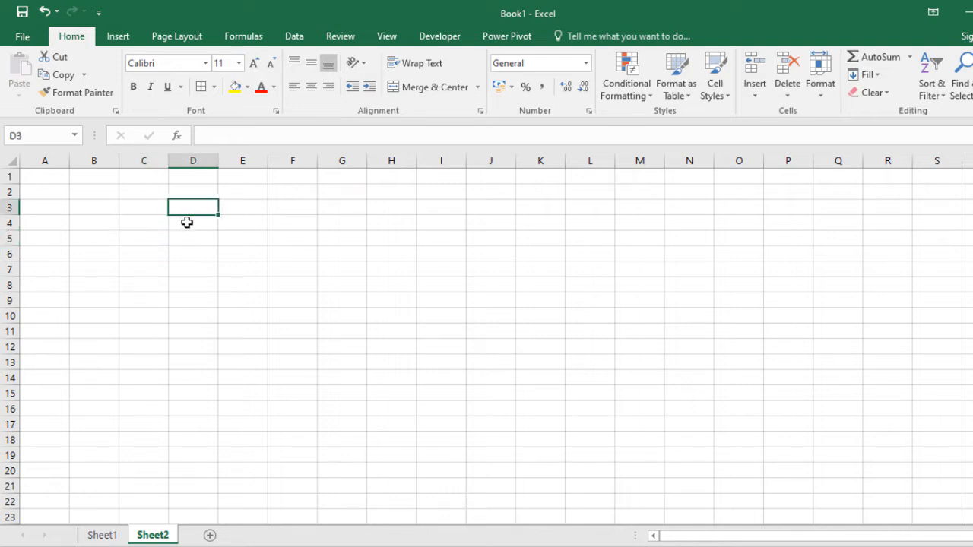
{"action": "left_click", "coordinate": [187, 222]}
{"action": "left_click", "coordinate": [130, 220]}
{"action": "left_click", "coordinate": [95, 219]}
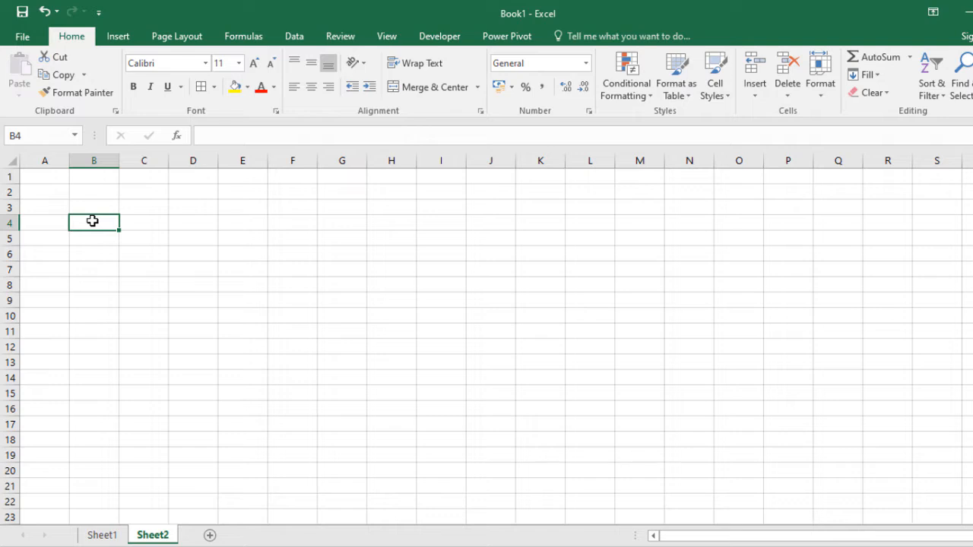
{"action": "left_click_drag", "start_coordinate": [89, 205], "coordinate": [226, 344]}
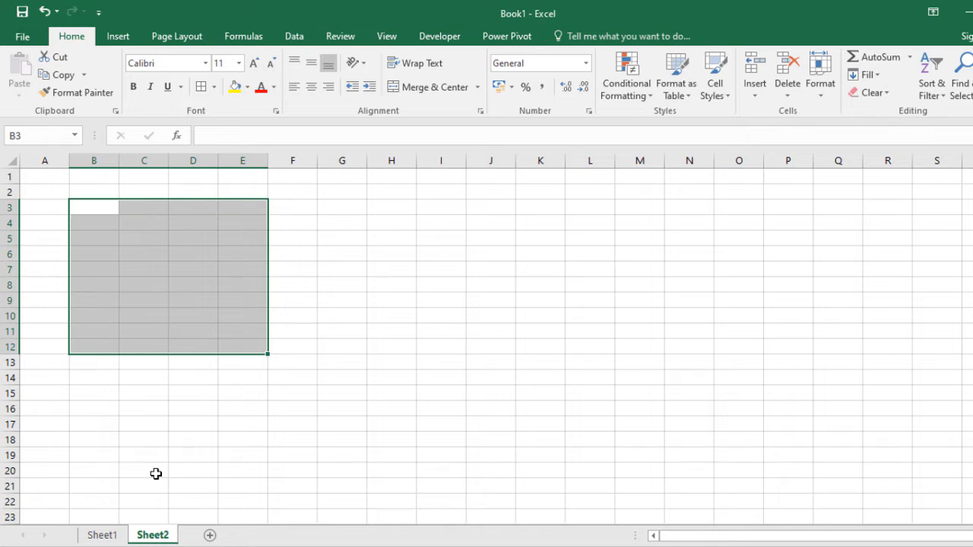
Switch to Sheet1 and narrow the QTY Jual column of the sales table.
{"action": "left_click", "coordinate": [114, 536]}
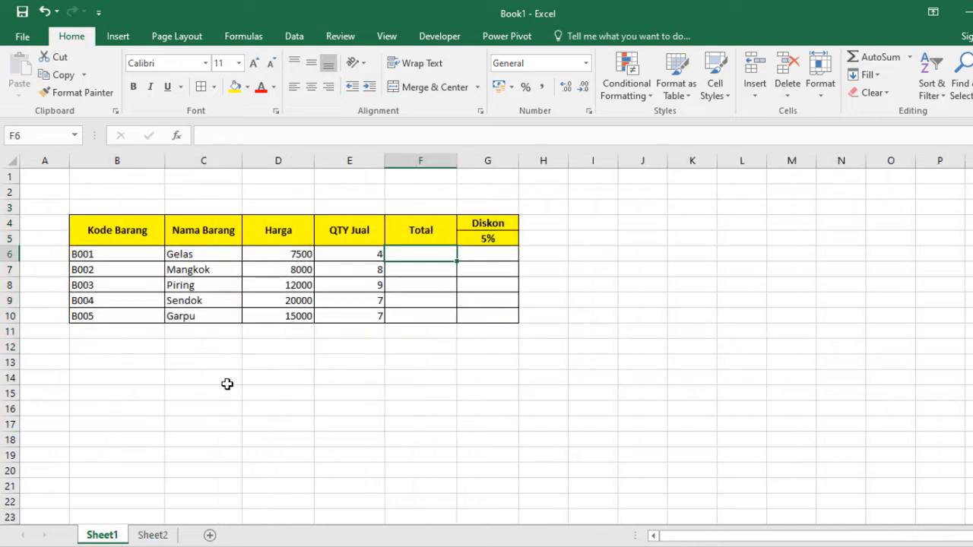
{"action": "left_click", "coordinate": [227, 380]}
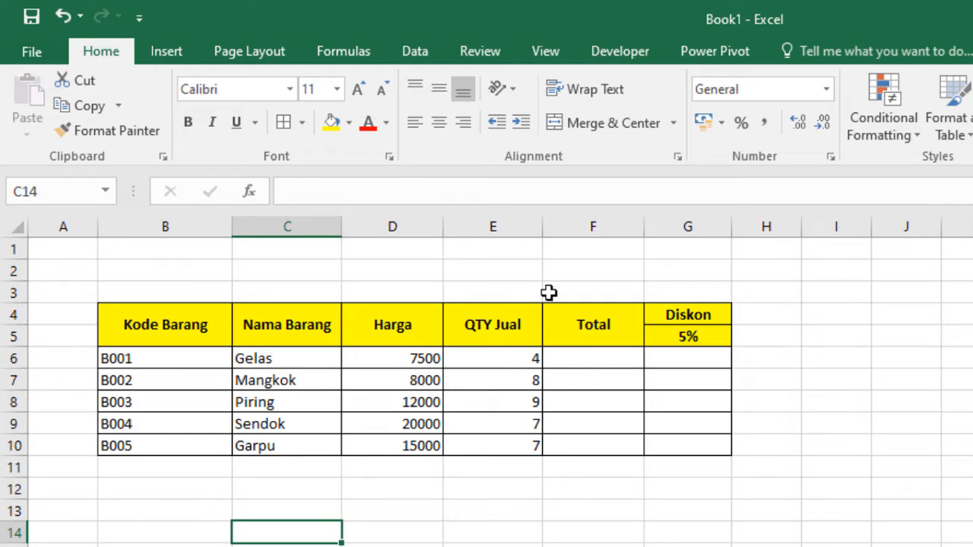
{"action": "left_click_drag", "start_coordinate": [538, 235], "coordinate": [517, 233]}
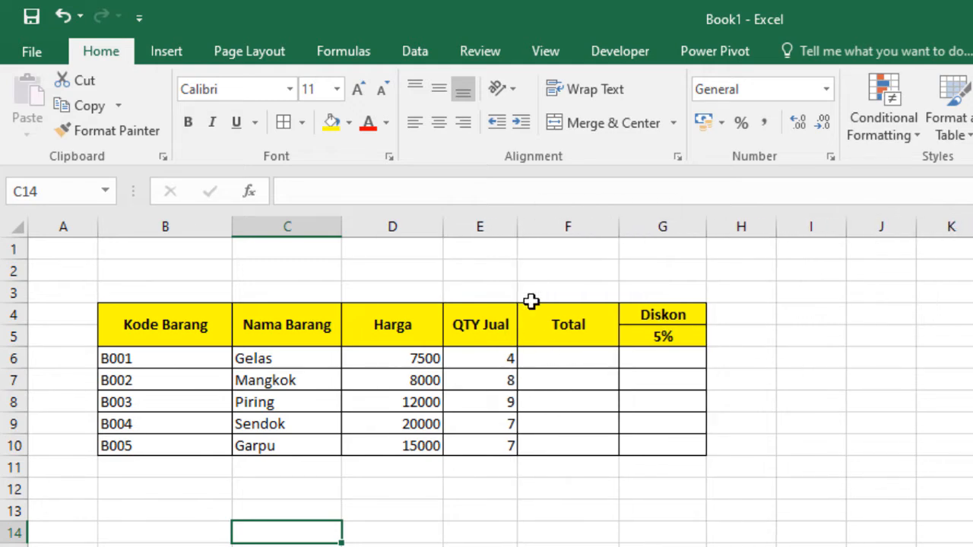
Calculate the Total for Gelas in F6 with the formula =D6*E6.
{"action": "left_click", "coordinate": [540, 358]}
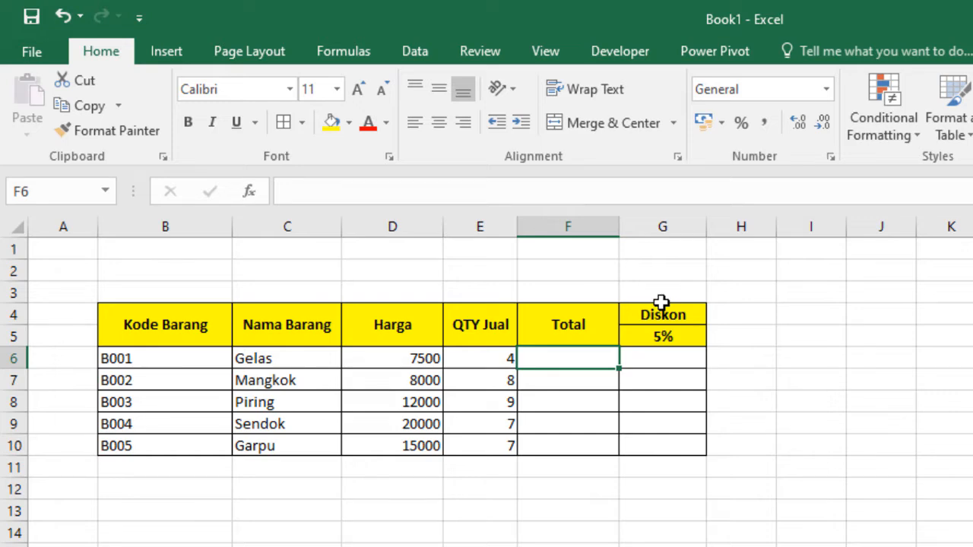
{"action": "left_click", "coordinate": [392, 361]}
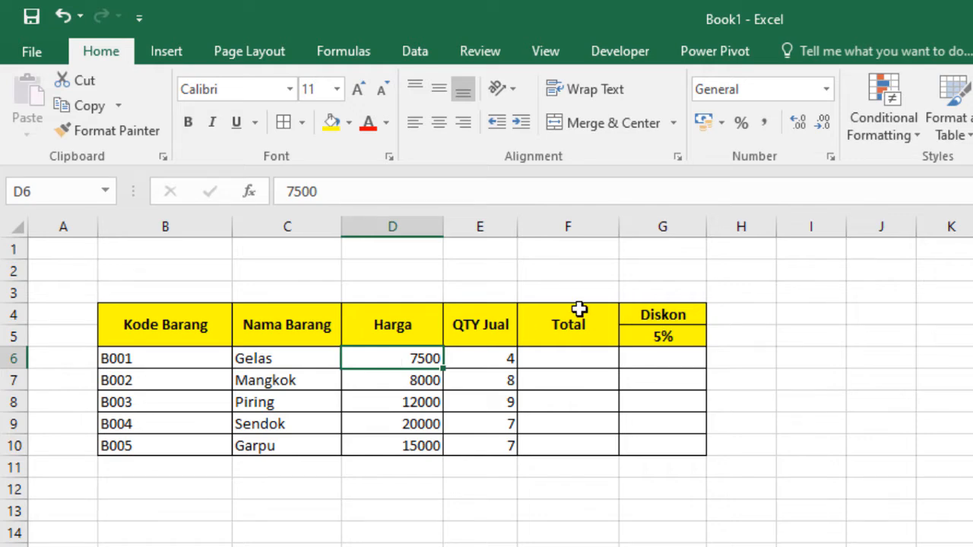
{"action": "key", "text": "Right"}
{"action": "key", "text": "Right"}
{"action": "type", "text": "="}
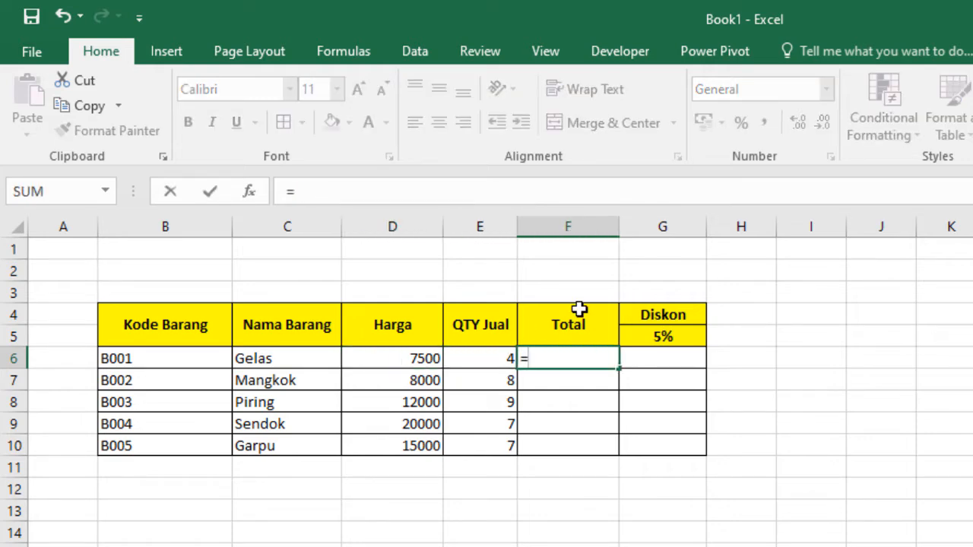
{"action": "left_click", "coordinate": [388, 359]}
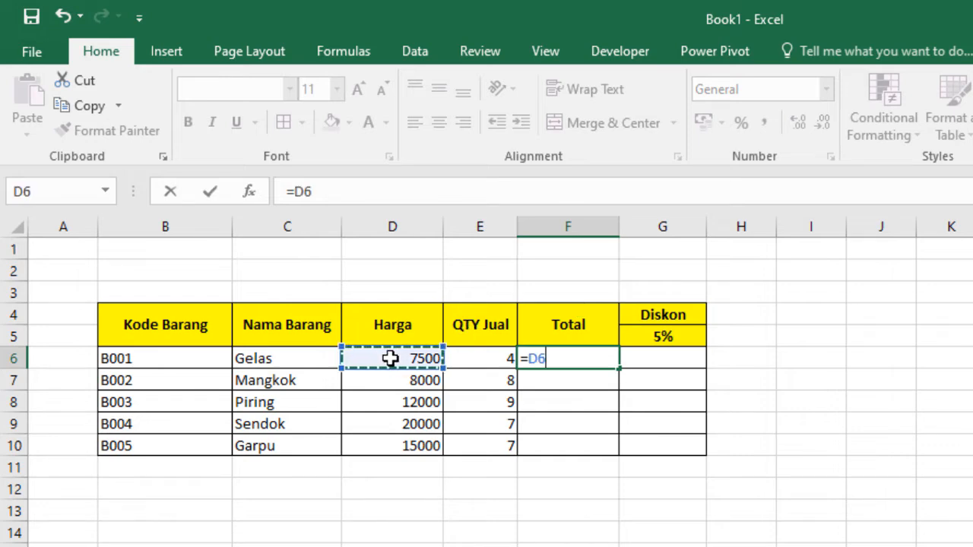
{"action": "type", "text": "*"}
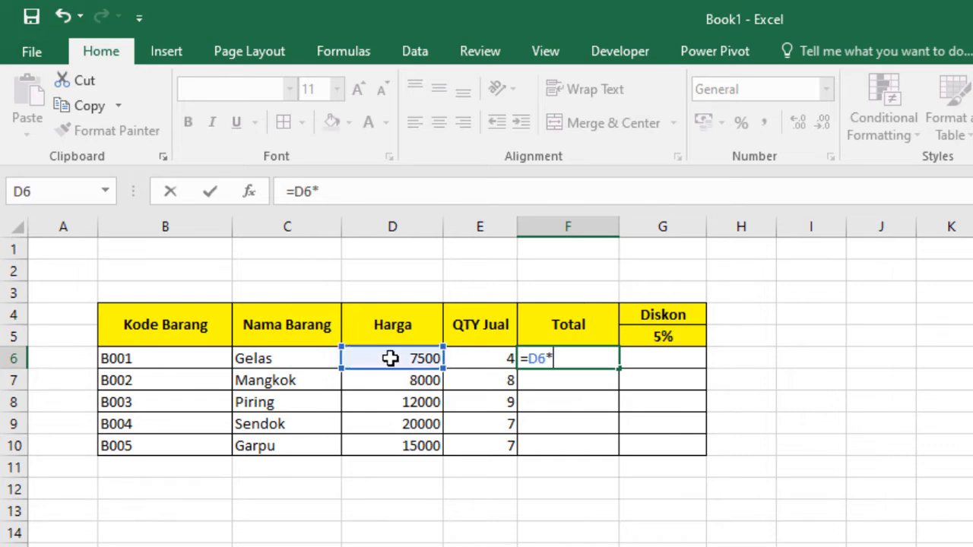
{"action": "left_click", "coordinate": [471, 365]}
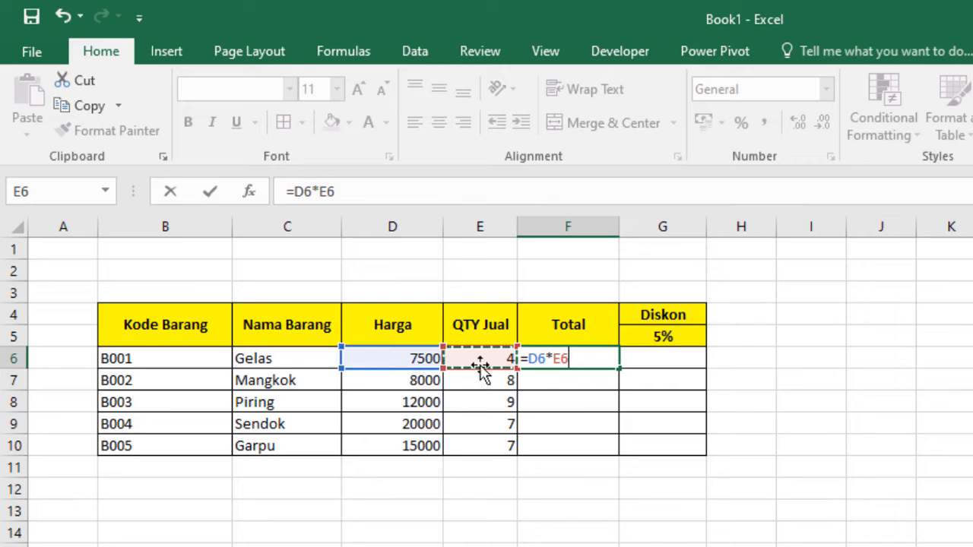
{"action": "key", "text": "Return"}
Fill the Total formula from F6 down to F10 and check the copied formula in F10.
{"action": "left_click", "coordinate": [604, 359]}
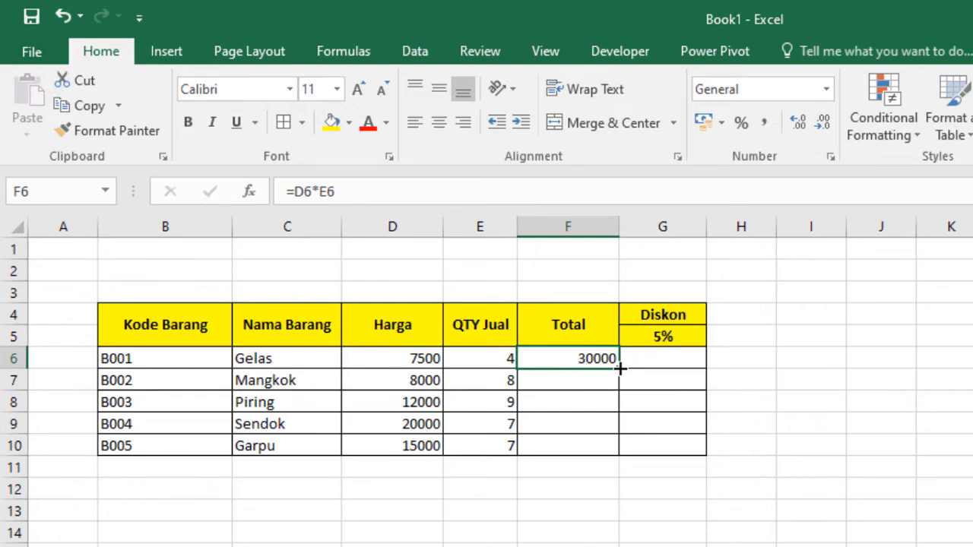
{"action": "left_click_drag", "start_coordinate": [620, 369], "coordinate": [620, 458]}
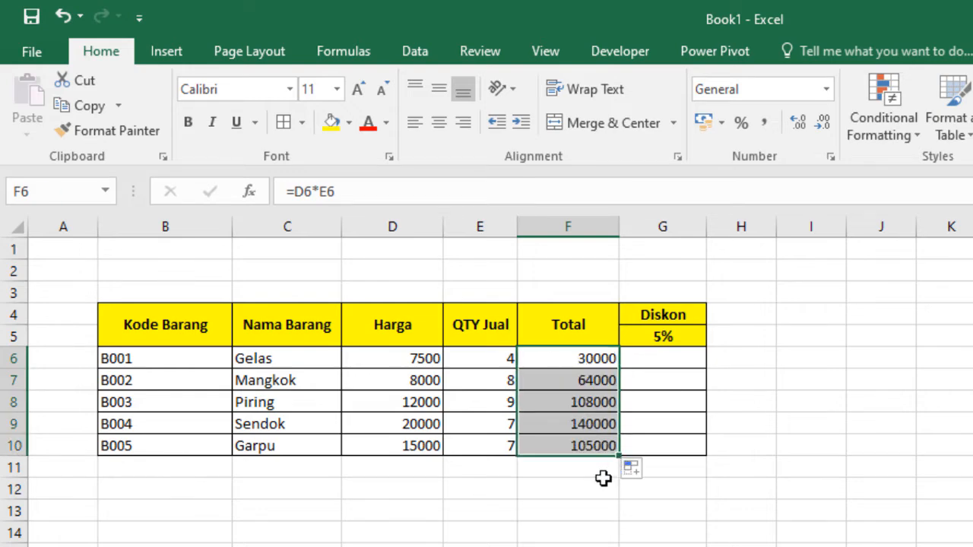
{"action": "double_click", "coordinate": [583, 446]}
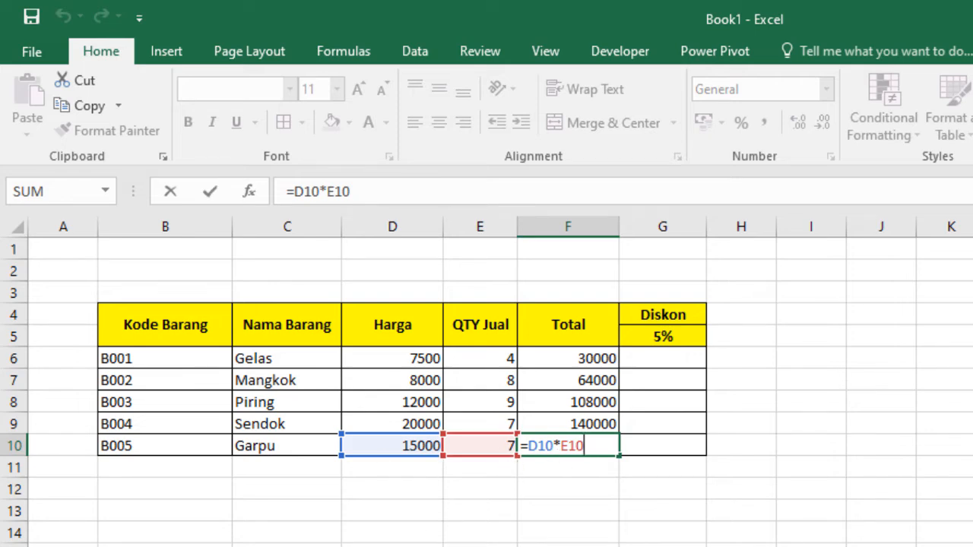
{"action": "key", "text": "Return"}
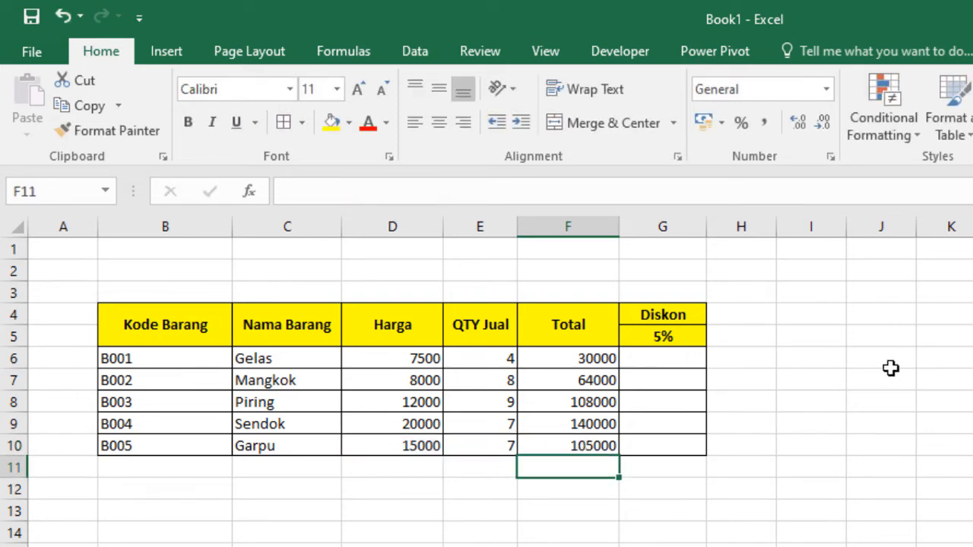
Widen column I and select cell I6 beside the table.
{"action": "left_click_drag", "start_coordinate": [846, 232], "coordinate": [867, 232]}
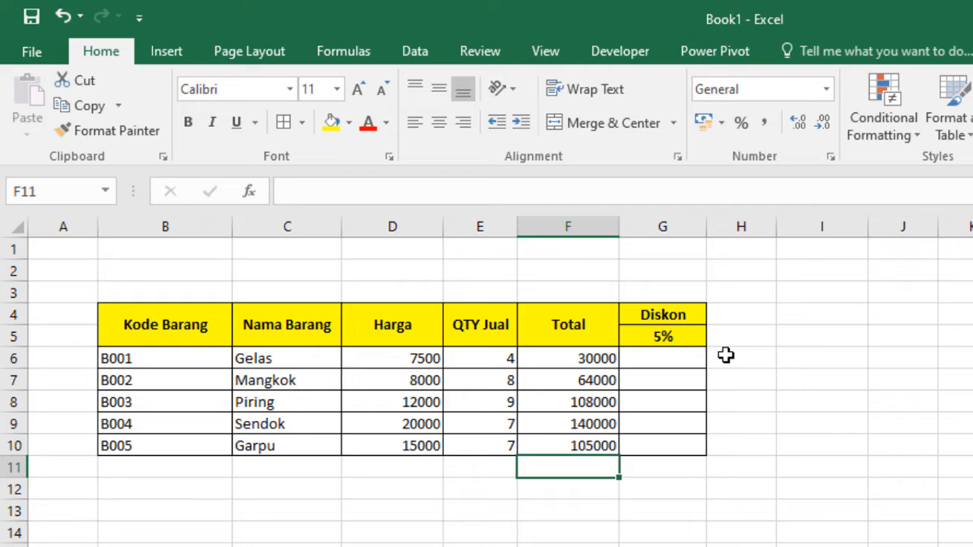
{"action": "double_click", "coordinate": [815, 349]}
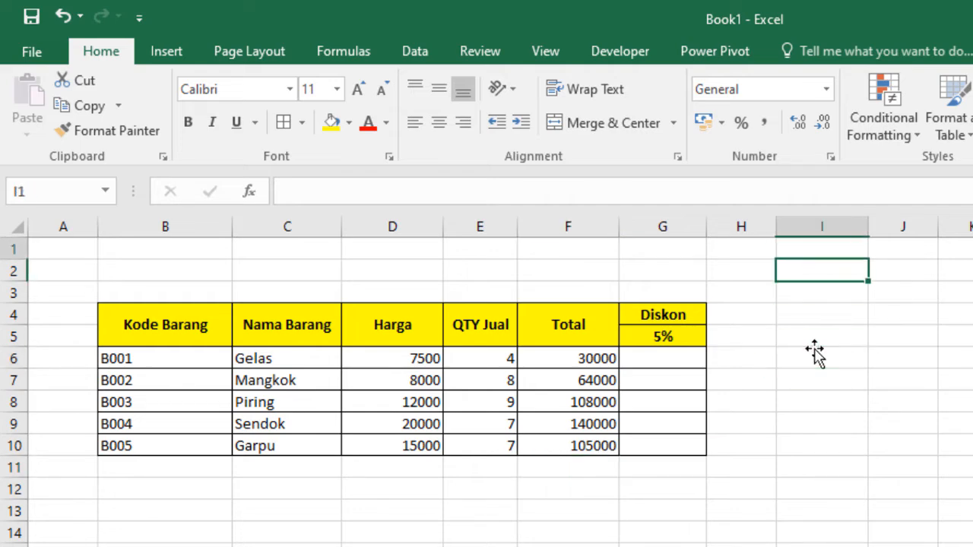
{"action": "left_click", "coordinate": [803, 358]}
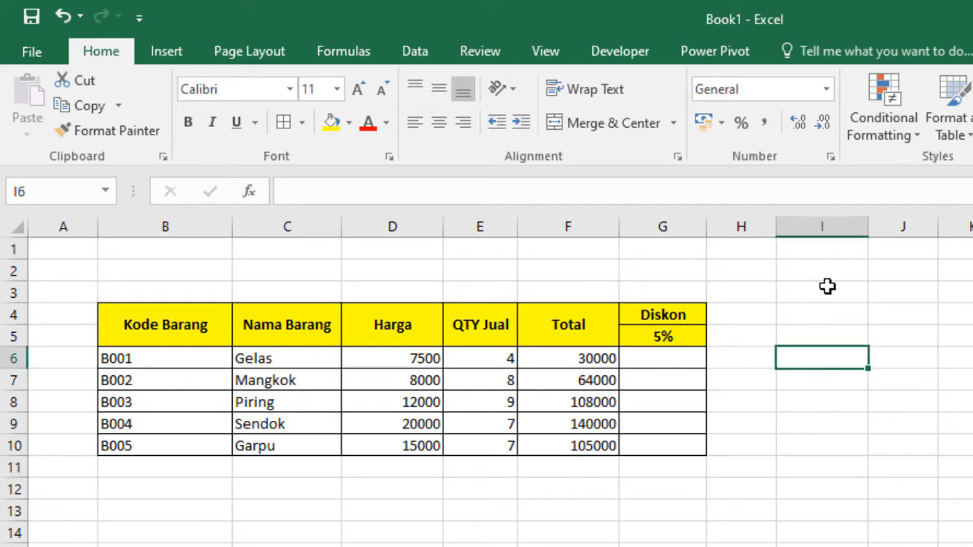
Fill the Total formula from F6 rightward along row 6 and check the copied formula in H6.
{"action": "left_click", "coordinate": [562, 357]}
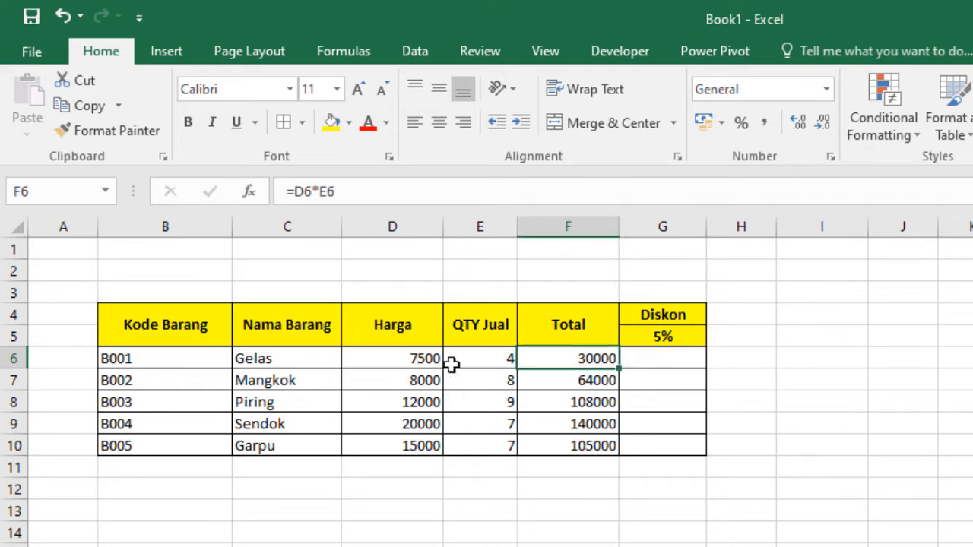
{"action": "left_click_drag", "start_coordinate": [621, 367], "coordinate": [954, 363]}
{"action": "double_click", "coordinate": [747, 349]}
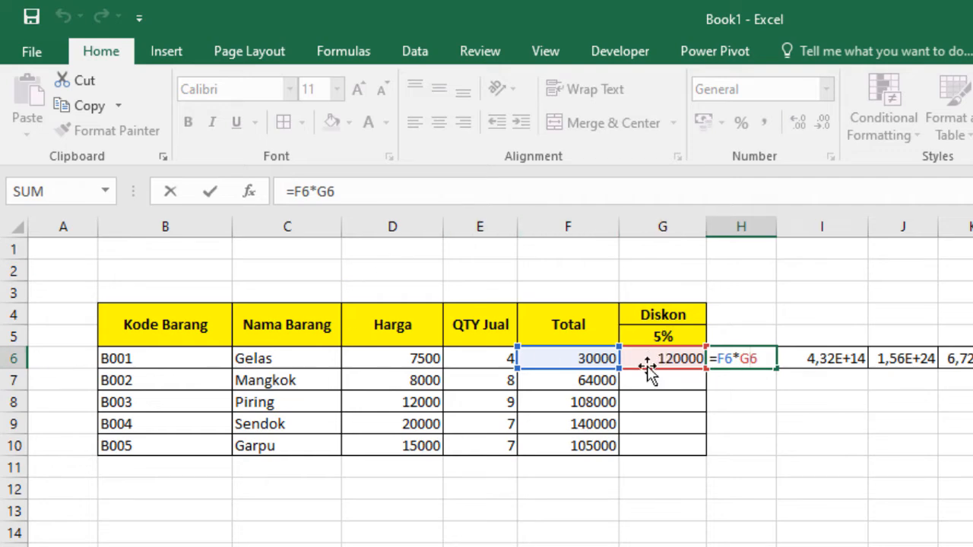
{"action": "key", "text": "Return"}
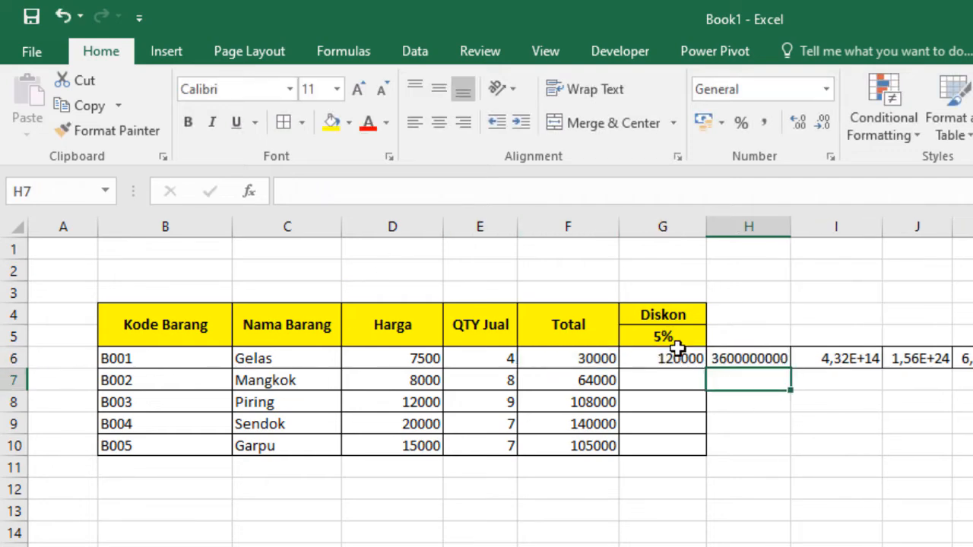
{"action": "left_click_drag", "start_coordinate": [734, 358], "coordinate": [972, 358]}
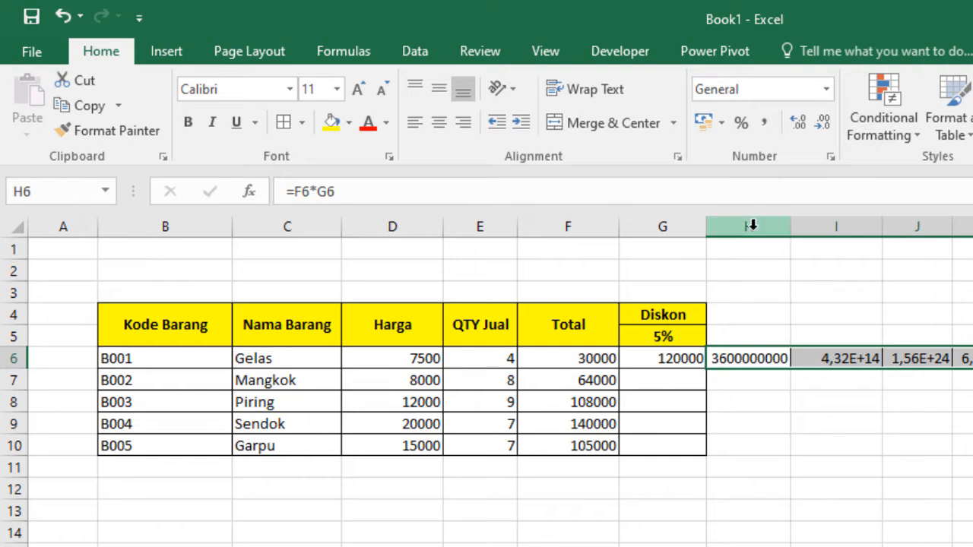
Undo the rightward fill of the Total formula along row 6.
{"action": "key", "text": "ctrl+z"}
{"action": "key", "text": "ctrl+z"}
{"action": "key", "text": "ctrl+z"}
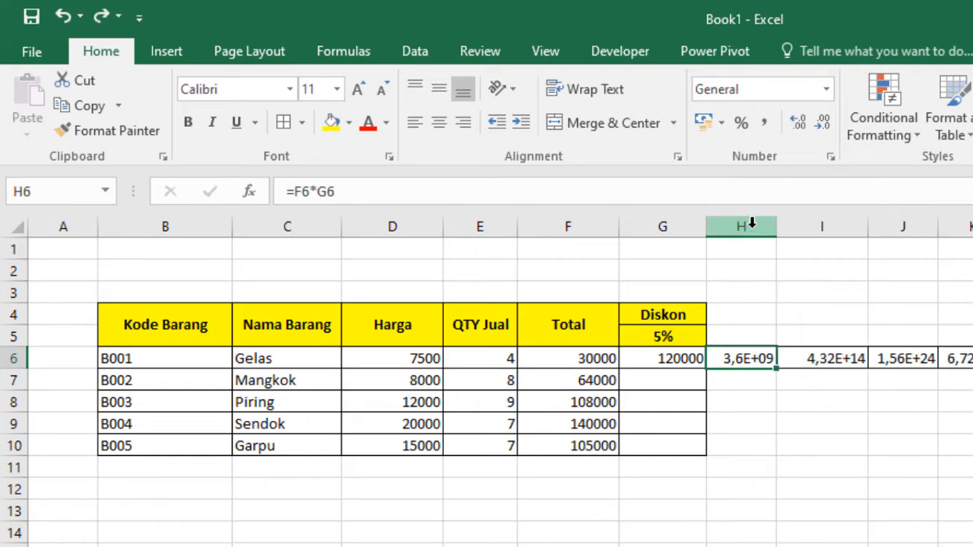
Adjust the width of column I and enter the mixed-reference formula =$D6*E6 in I6.
{"action": "left_click", "coordinate": [839, 360]}
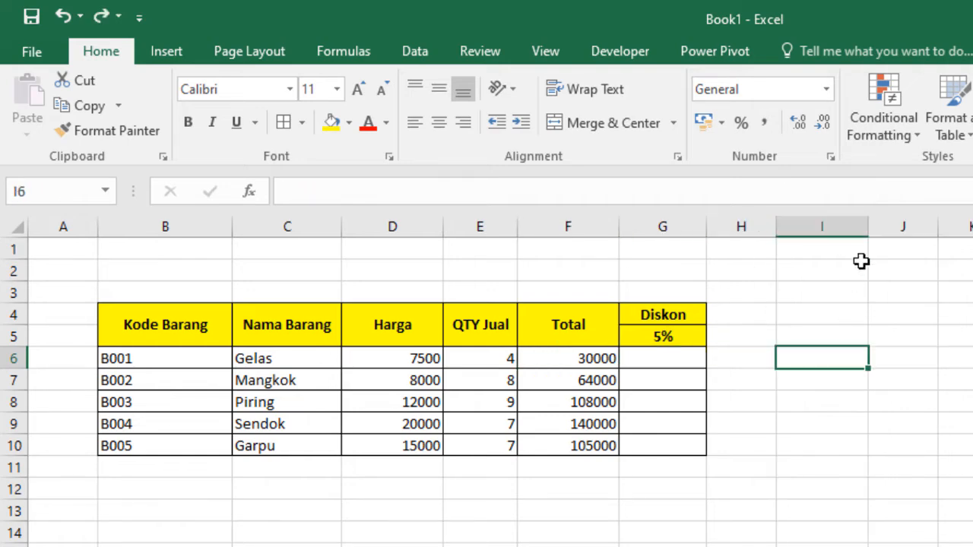
{"action": "left_click_drag", "start_coordinate": [869, 232], "coordinate": [832, 221]}
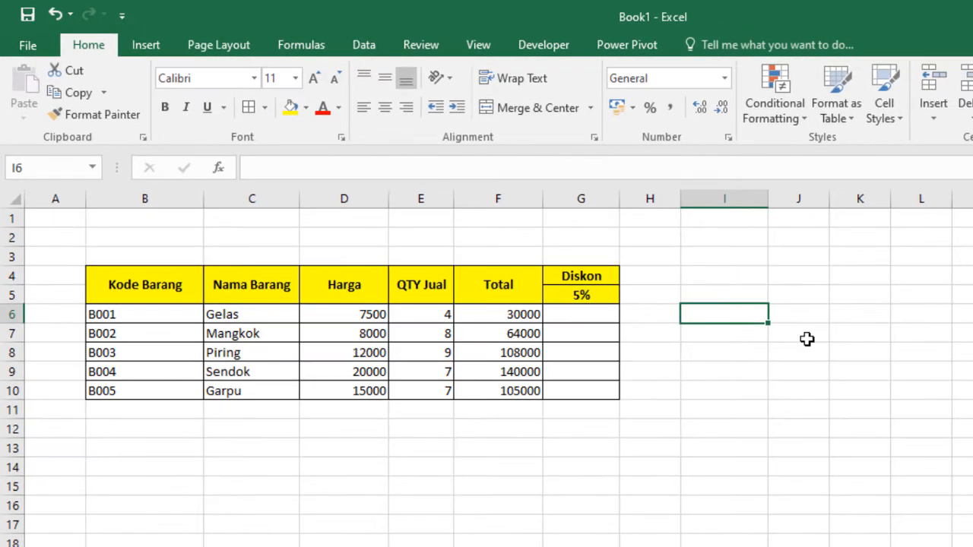
{"action": "type", "text": "="}
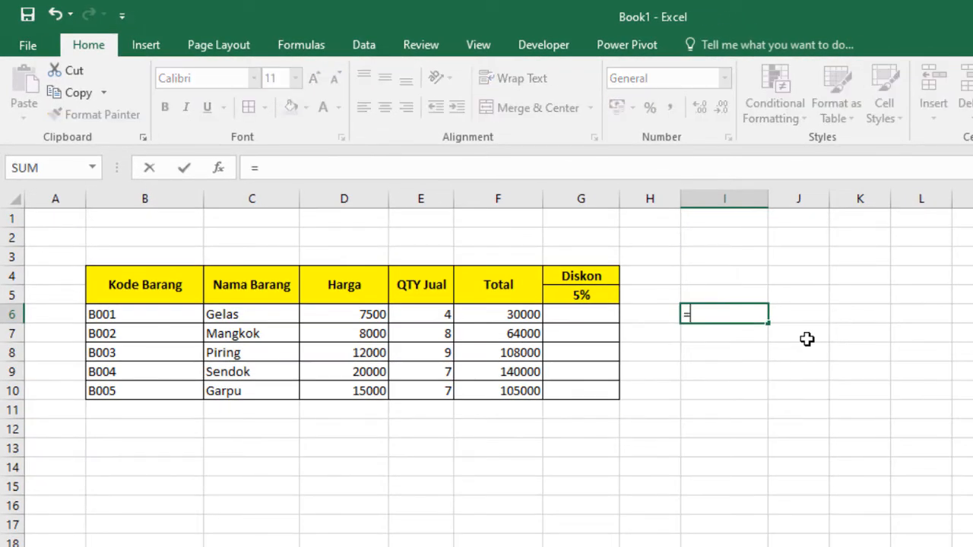
{"action": "left_click", "coordinate": [368, 308]}
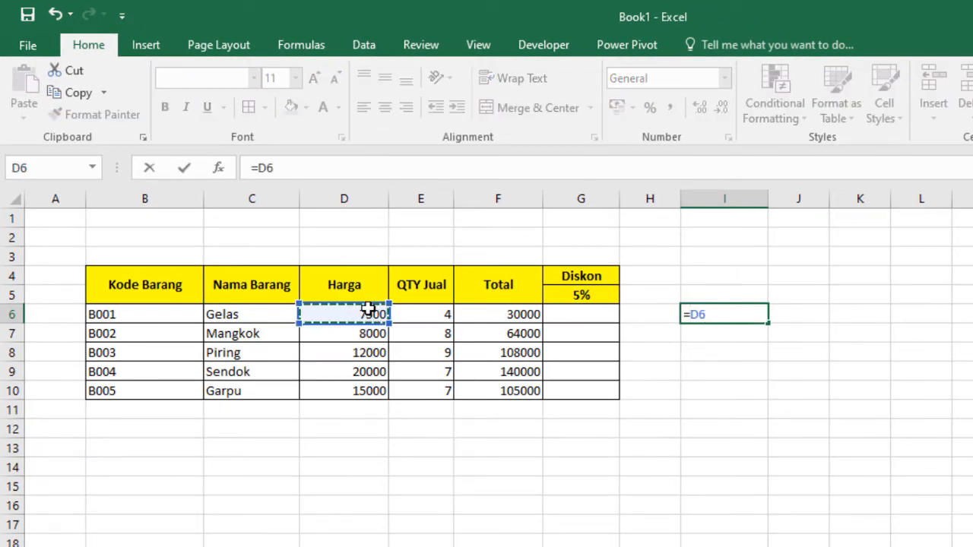
{"action": "type", "text": "*"}
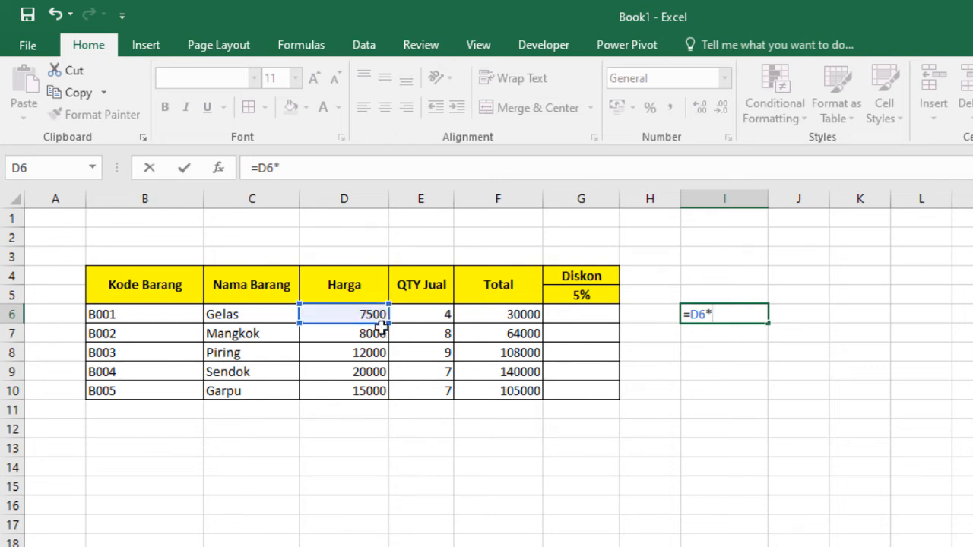
{"action": "left_click", "coordinate": [418, 310]}
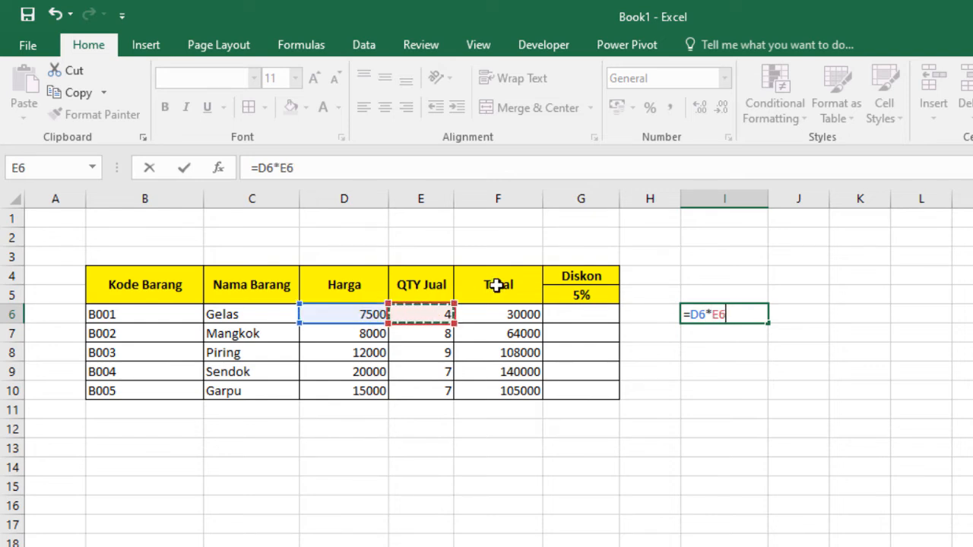
{"action": "left_click", "coordinate": [691, 313]}
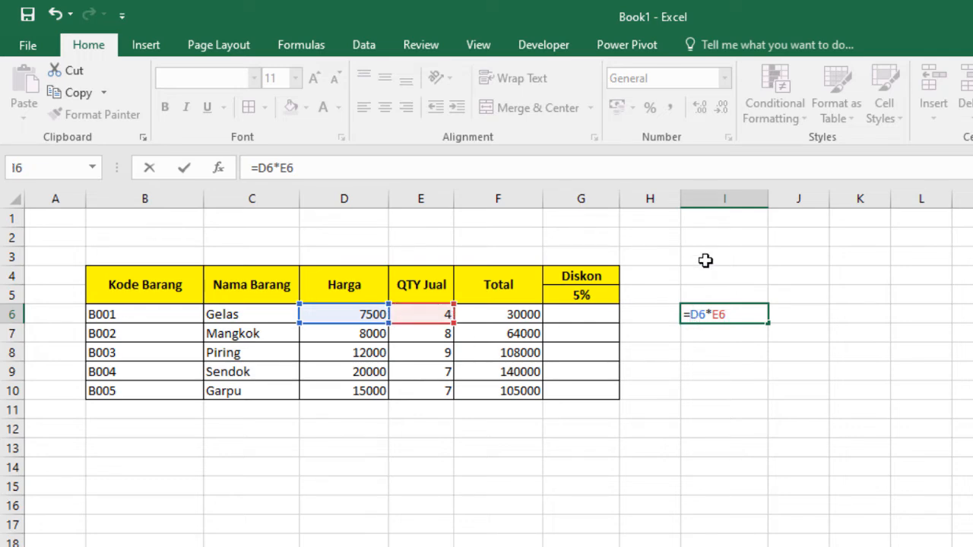
{"action": "type", "text": "$"}
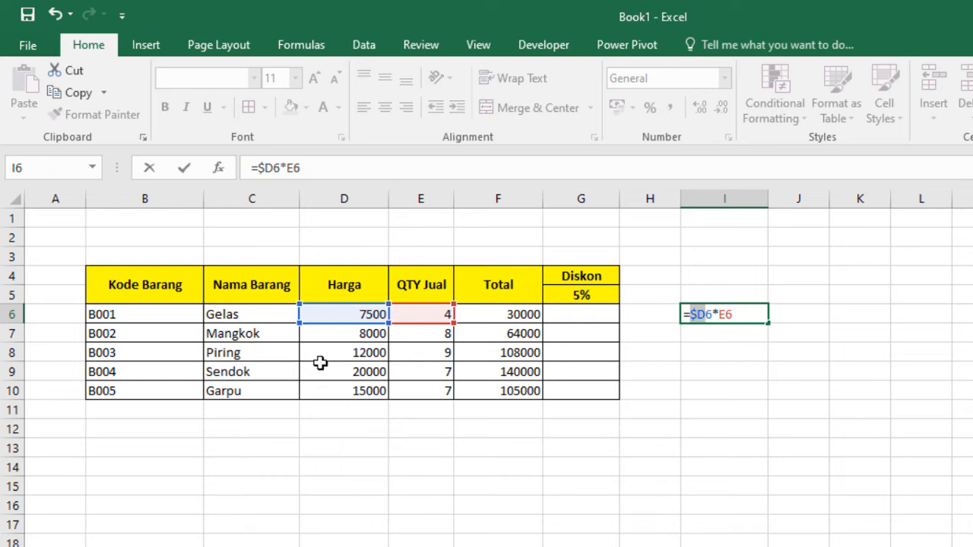
{"action": "key", "text": "Return"}
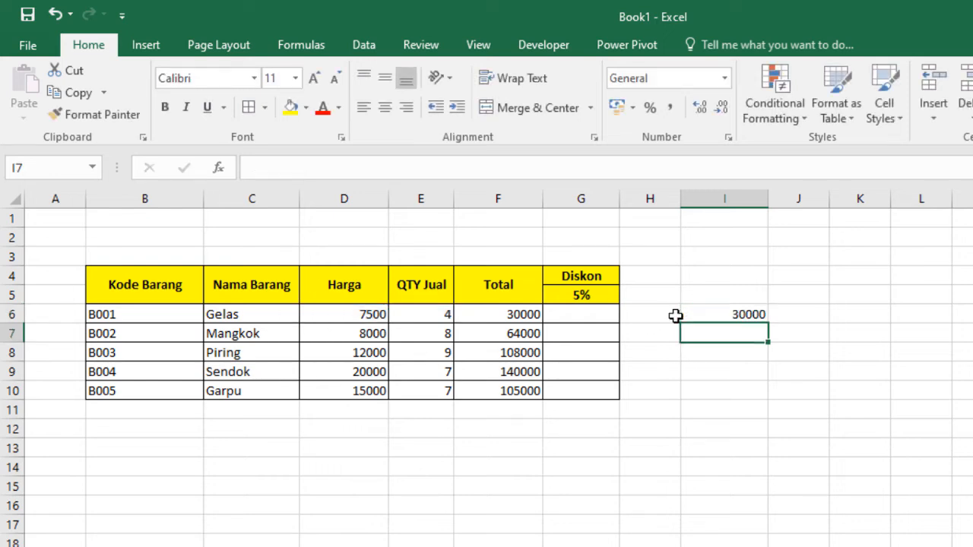
Fill the formula from I6 down to I10, compare it with the Total column, and check the copied formula in I8.
{"action": "left_click", "coordinate": [723, 314]}
{"action": "left_click_drag", "start_coordinate": [768, 329], "coordinate": [769, 399]}
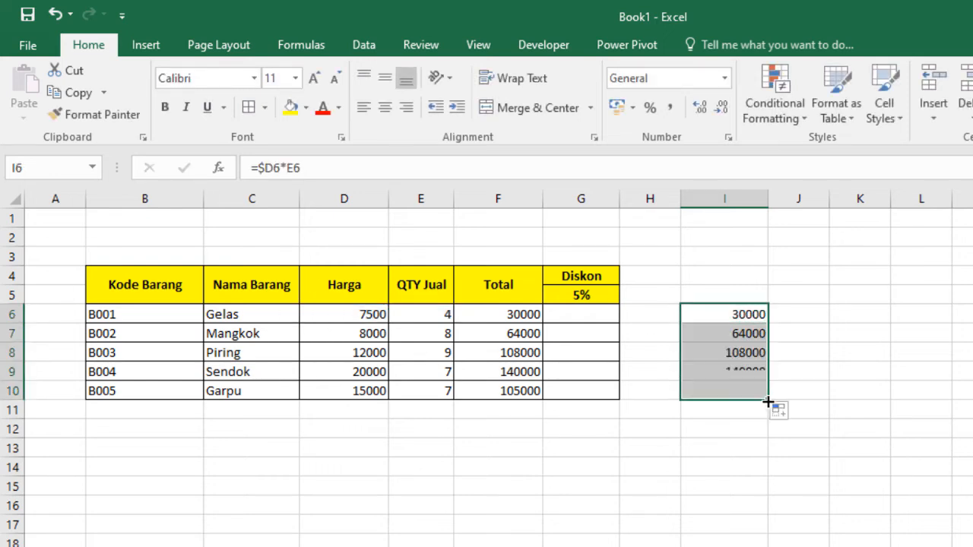
{"action": "left_click", "coordinate": [499, 199]}
{"action": "left_click_drag", "start_coordinate": [753, 316], "coordinate": [756, 414]}
{"action": "left_click", "coordinate": [498, 198]}
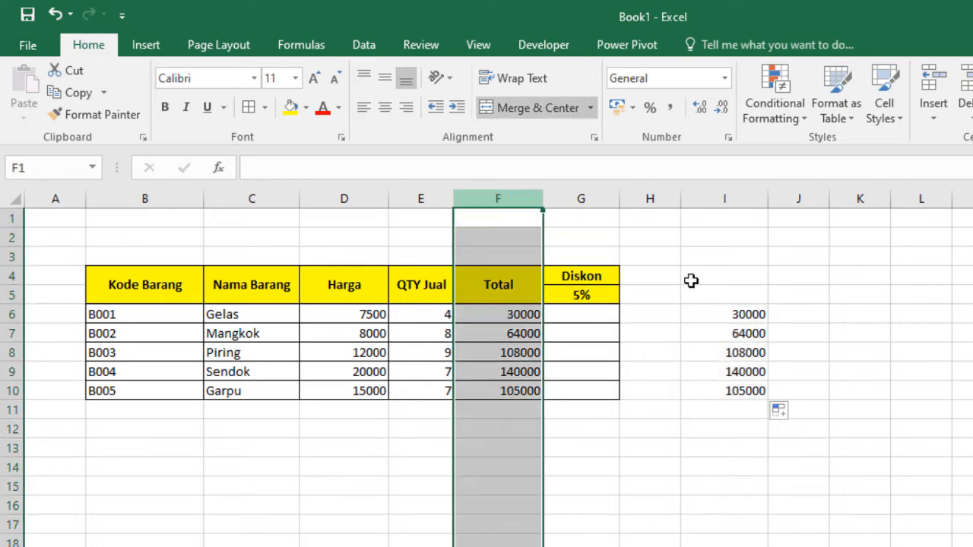
{"action": "left_click", "coordinate": [736, 318]}
{"action": "double_click", "coordinate": [733, 352]}
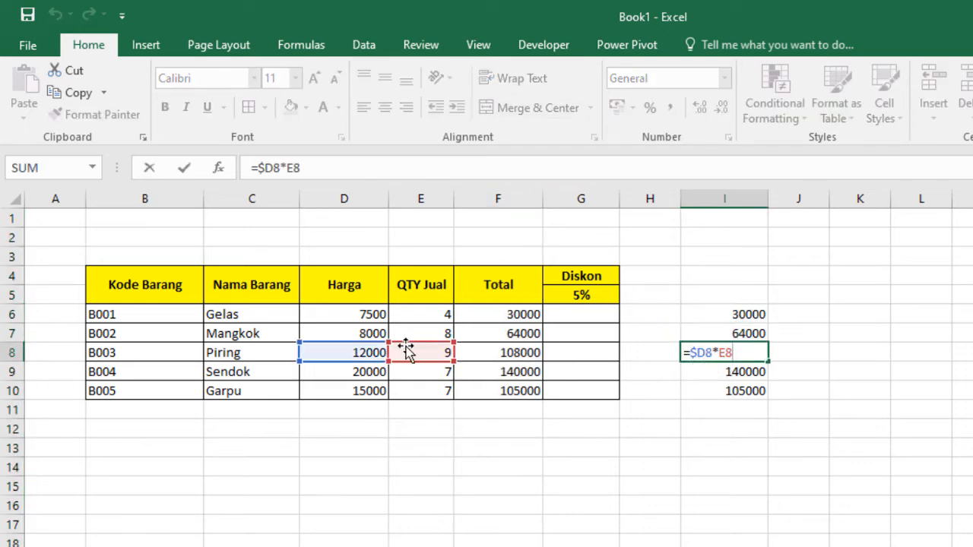
{"action": "key", "text": "Return"}
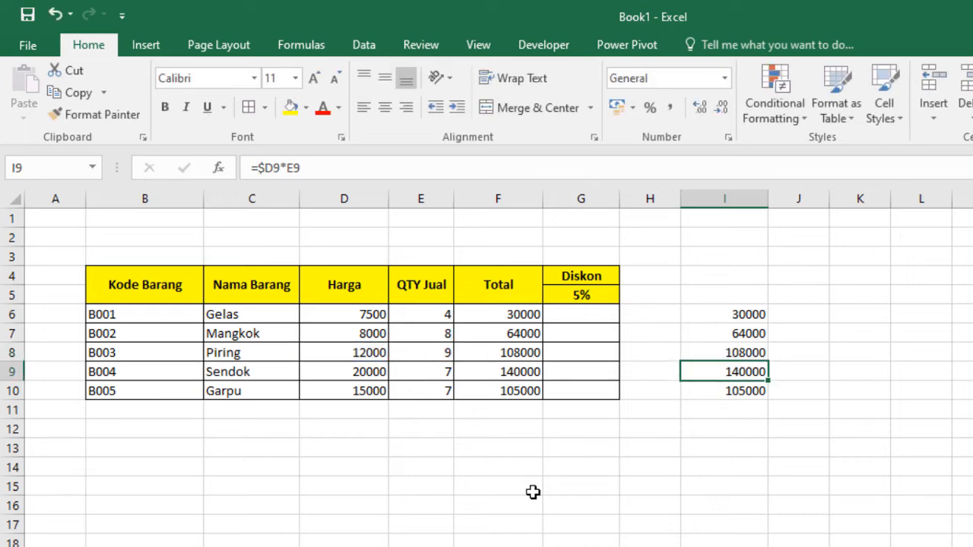
Fill the column-locked formula from I6 rightward to M6 and check the copied formula in K6.
{"action": "left_click", "coordinate": [743, 315]}
{"action": "left_click_drag", "start_coordinate": [766, 322], "coordinate": [970, 323]}
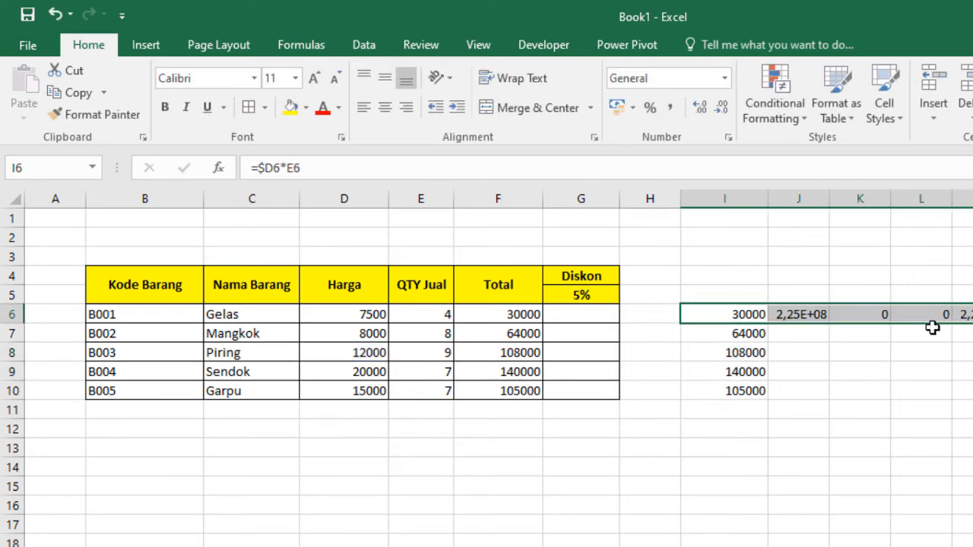
{"action": "double_click", "coordinate": [872, 314]}
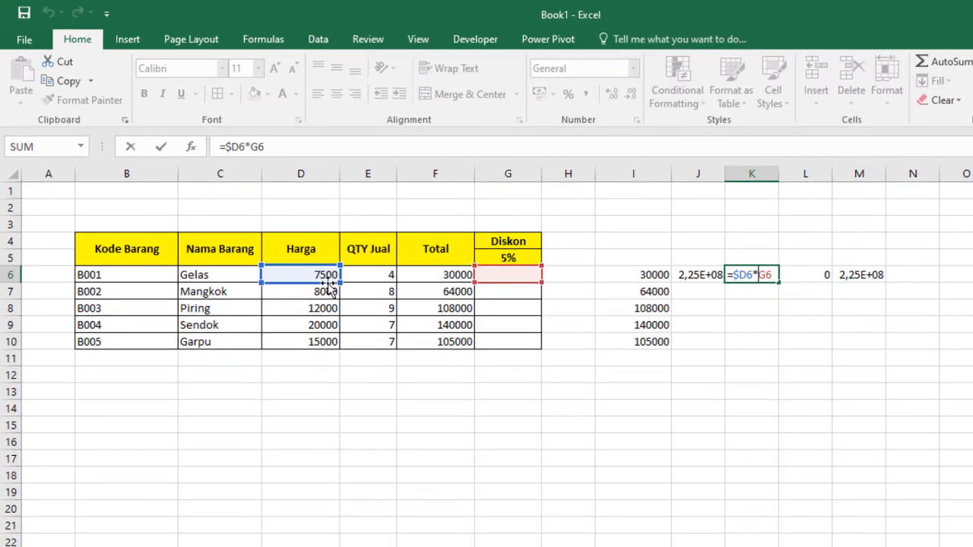
{"action": "key", "text": "Return"}
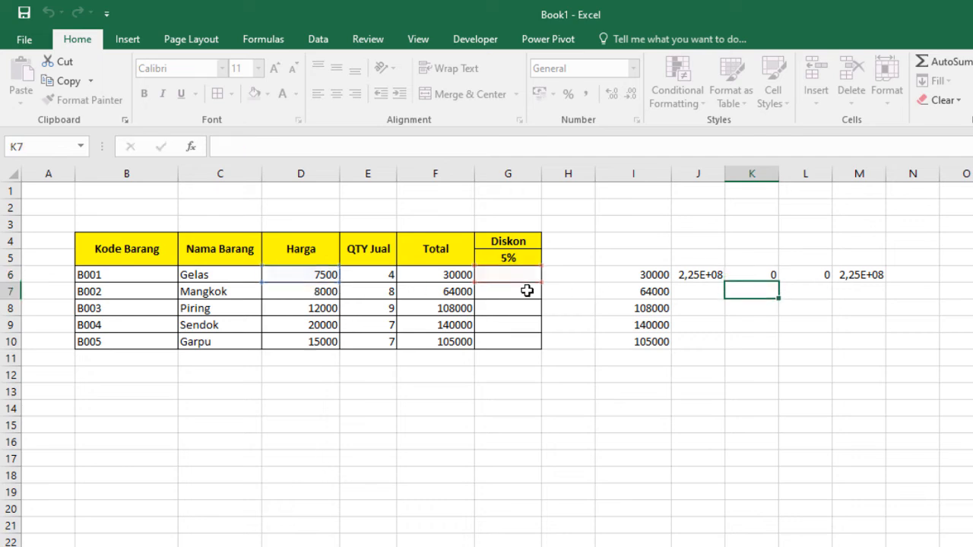
Fill the relative Total formula from F6 into G6 and check the copied formula there.
{"action": "left_click", "coordinate": [413, 275]}
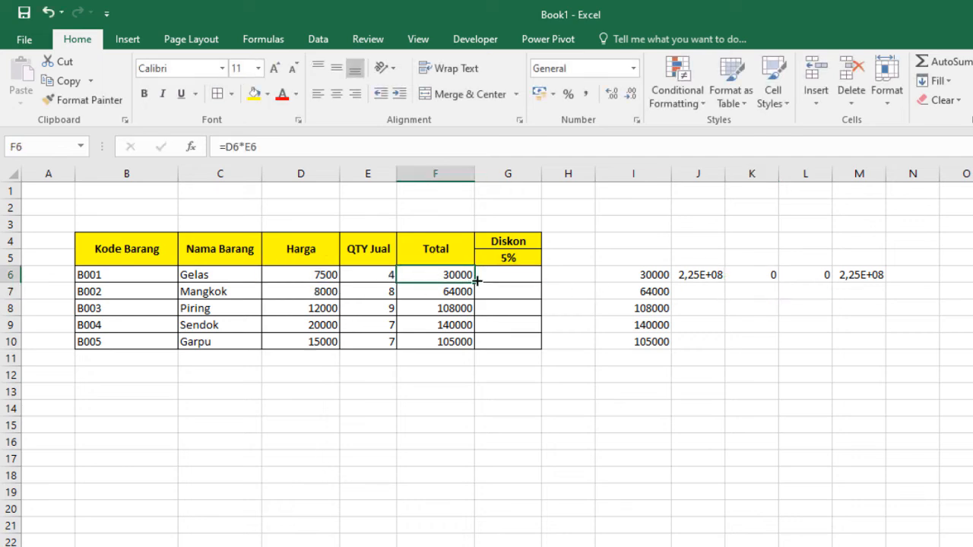
{"action": "mouse_move", "coordinate": [493, 283]}
{"action": "left_mouse_down"}
{"action": "mouse_move", "coordinate": [517, 281]}
{"action": "mouse_move", "coordinate": [507, 278]}
{"action": "left_mouse_up"}
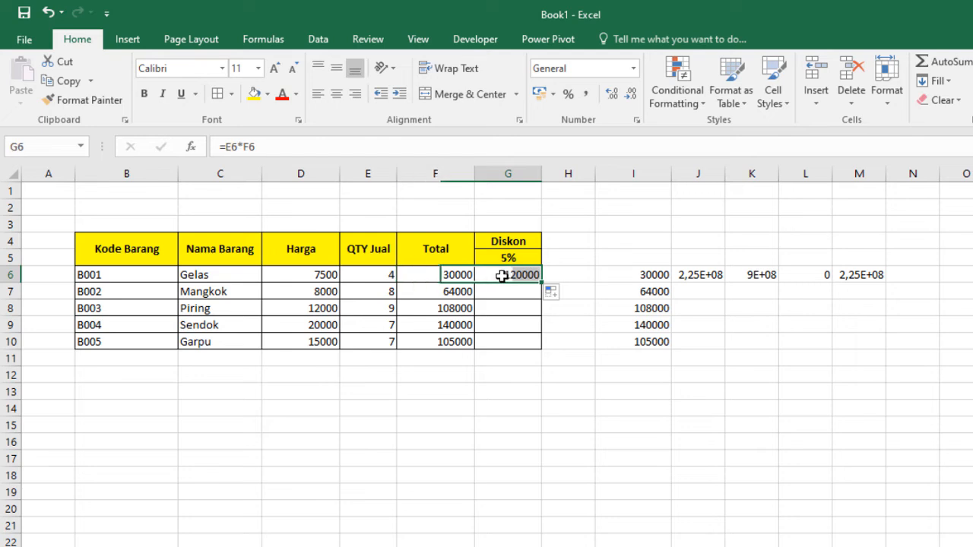
{"action": "double_click", "coordinate": [504, 276]}
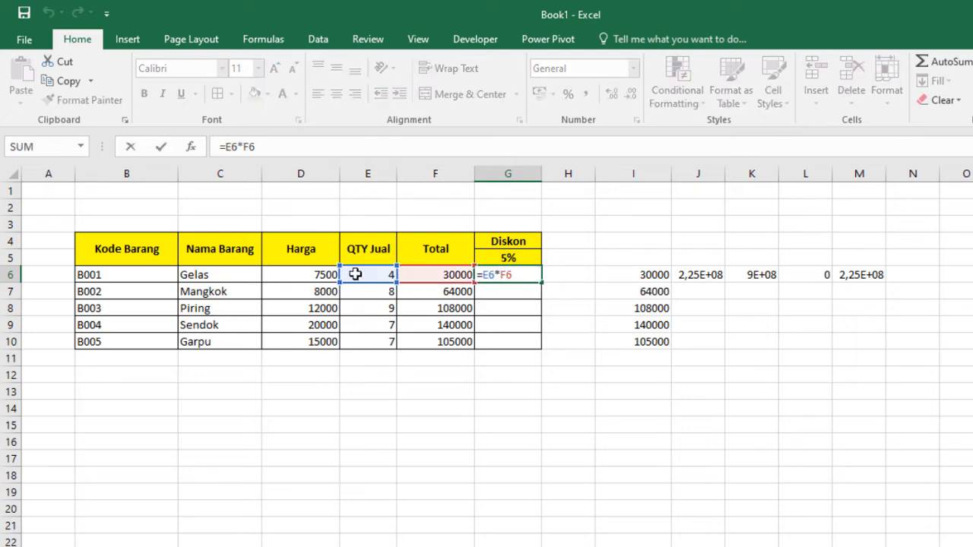
{"action": "key", "text": "Return"}
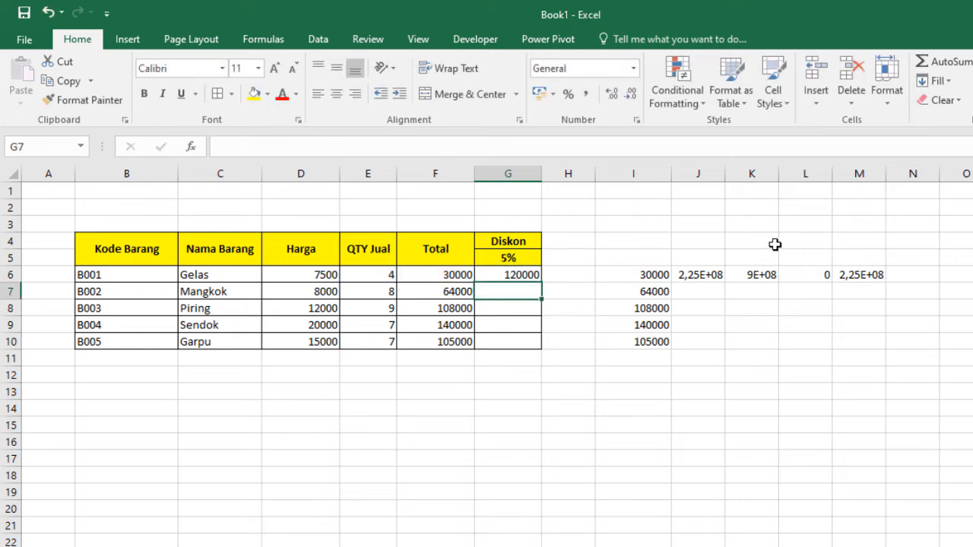
Review the formula in I6 and clear the contents of J6:N6.
{"action": "double_click", "coordinate": [663, 275]}
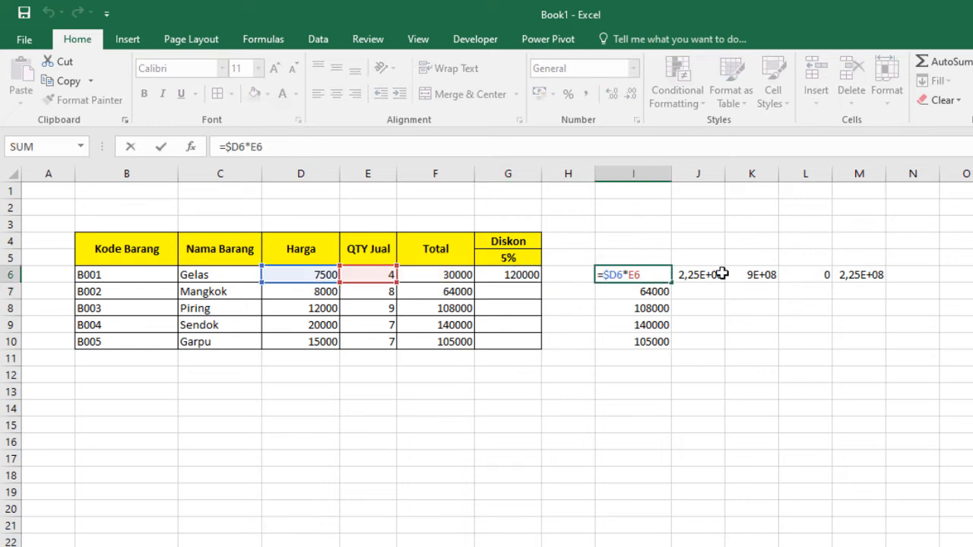
{"action": "key", "text": "Return"}
{"action": "left_click_drag", "start_coordinate": [632, 243], "coordinate": [913, 428]}
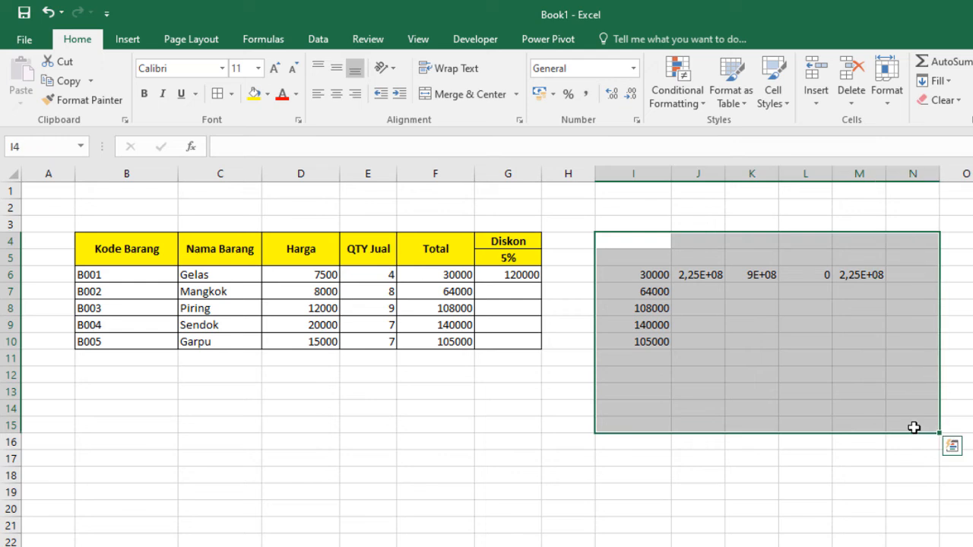
{"action": "left_click", "coordinate": [648, 275]}
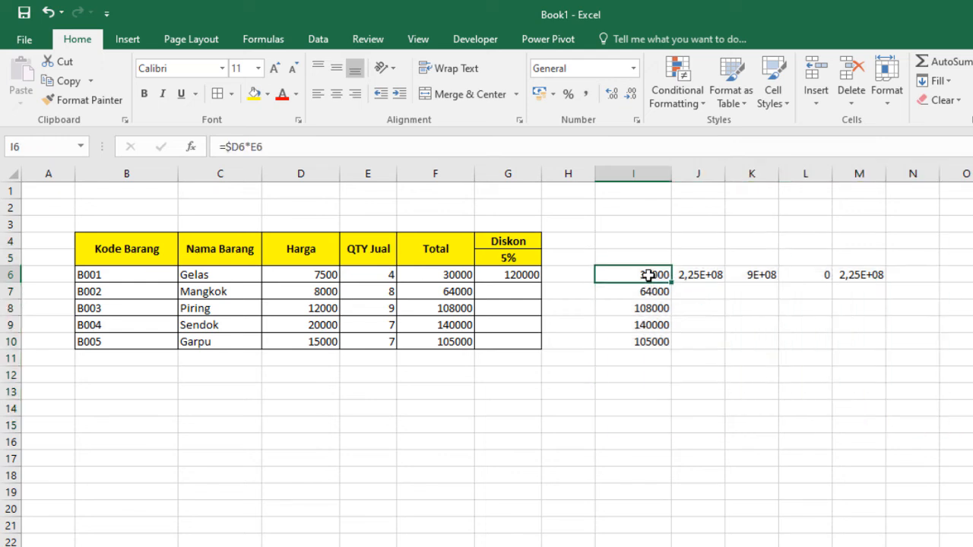
{"action": "left_click_drag", "start_coordinate": [688, 275], "coordinate": [912, 276]}
{"action": "key", "text": "Delete"}
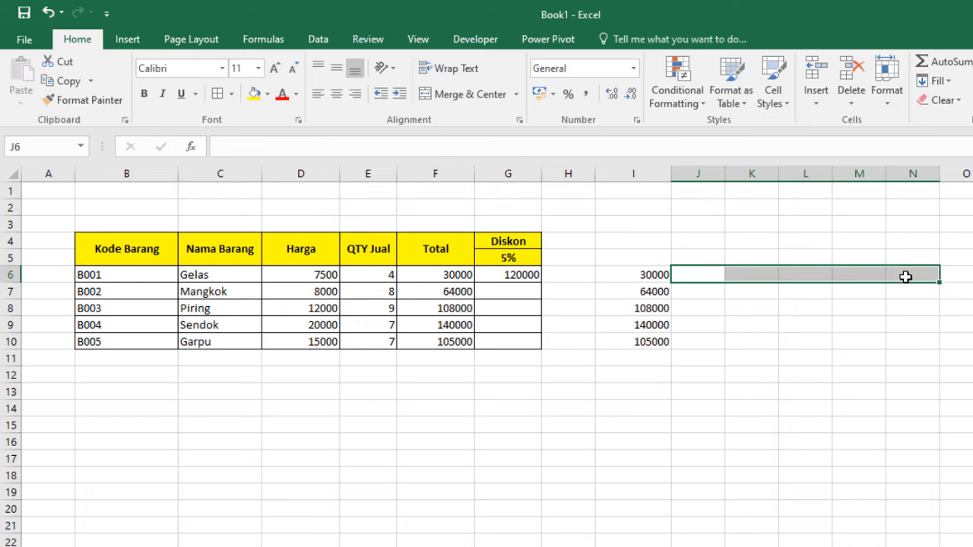
Change the formula in I6 to =D$6*E6 so that the row is locked instead of the column.
{"action": "double_click", "coordinate": [614, 276]}
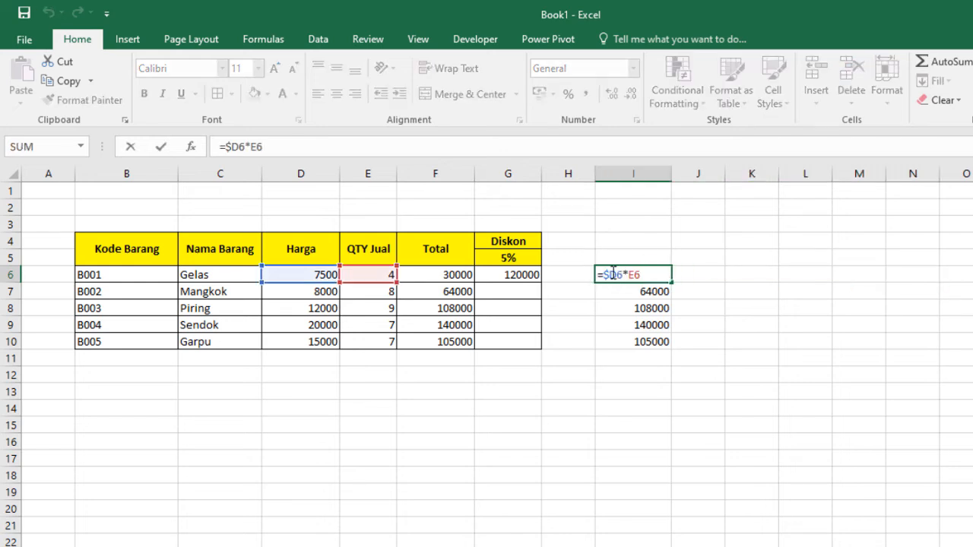
{"action": "key", "text": "BackSpace"}
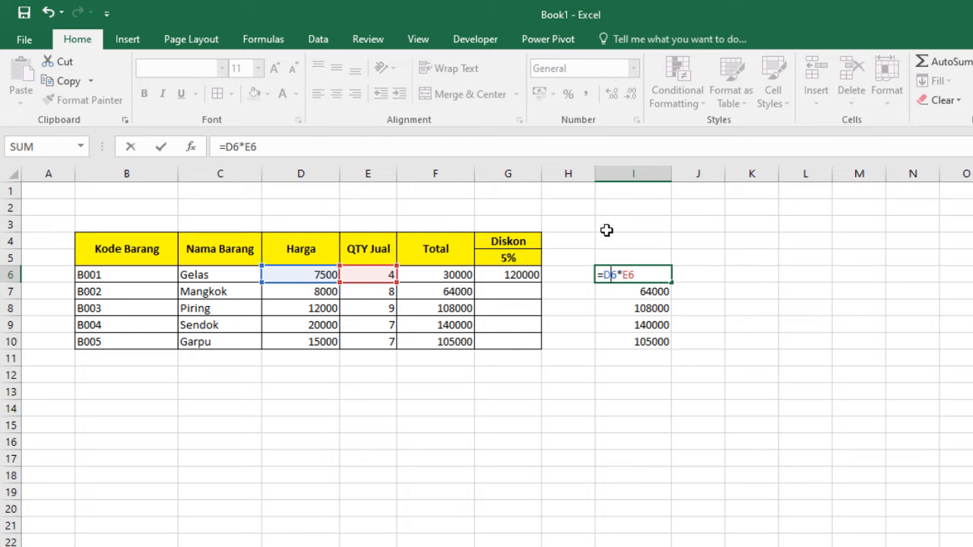
{"action": "type", "text": "$"}
{"action": "key", "text": "Return"}
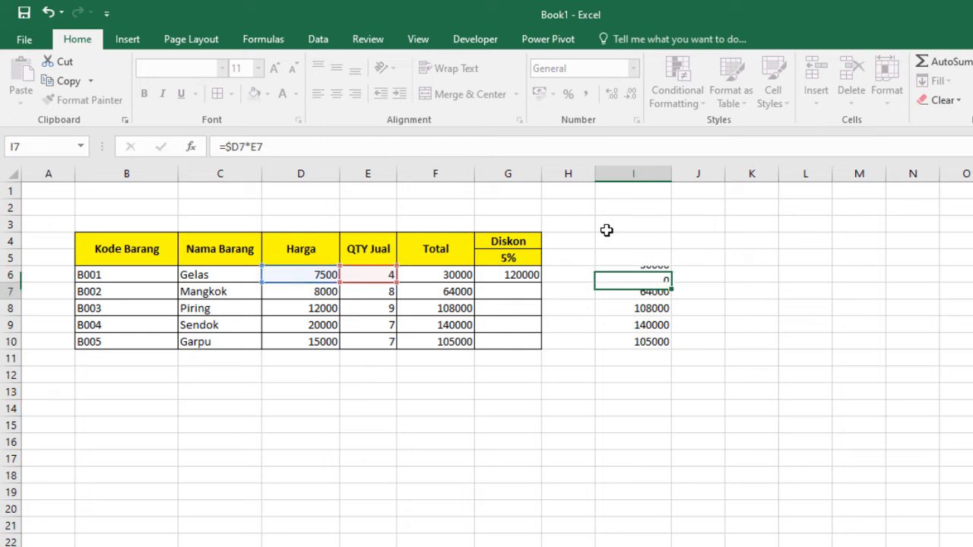
Fill the row-locked formula from I6 down to I10 and check the copied formula in I9.
{"action": "left_click", "coordinate": [631, 275]}
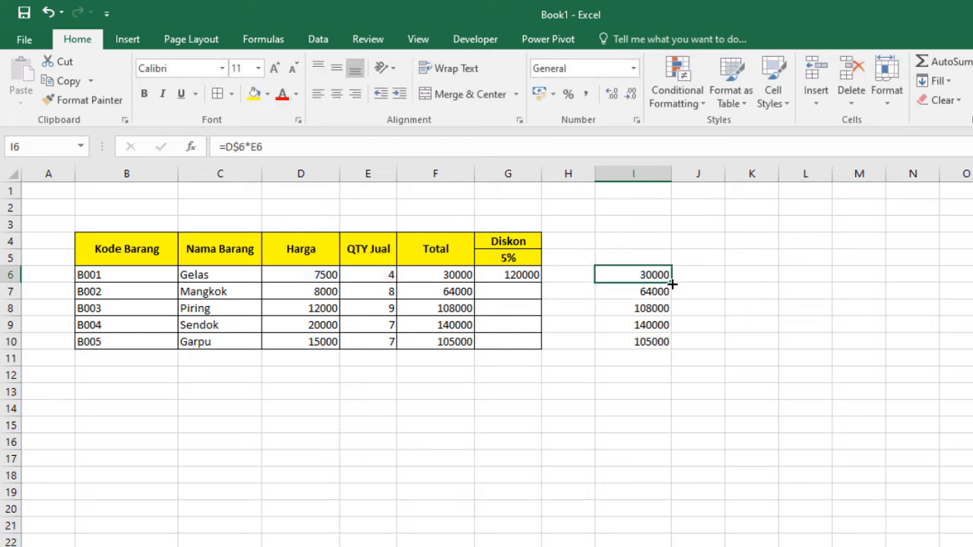
{"action": "left_click_drag", "start_coordinate": [673, 283], "coordinate": [678, 351]}
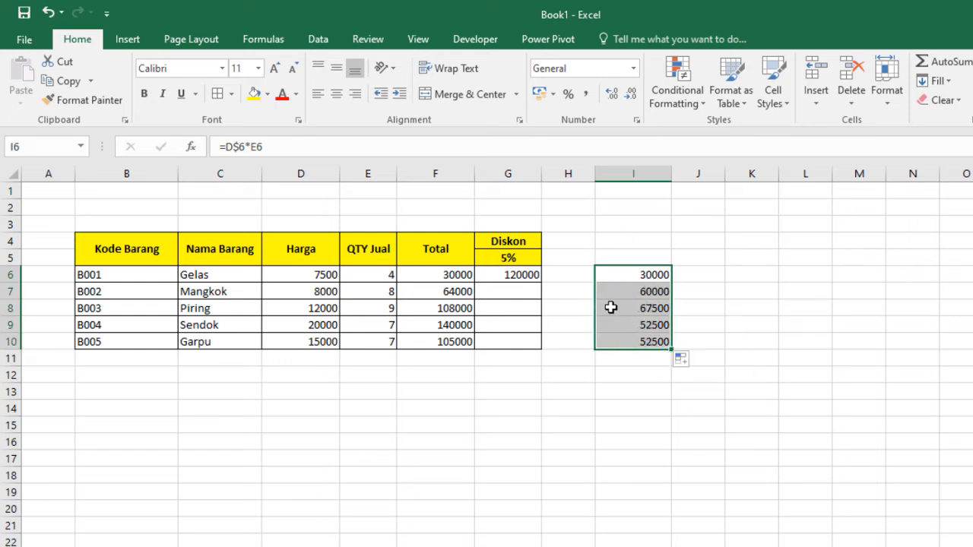
{"action": "left_click", "coordinate": [641, 339]}
{"action": "double_click", "coordinate": [639, 325]}
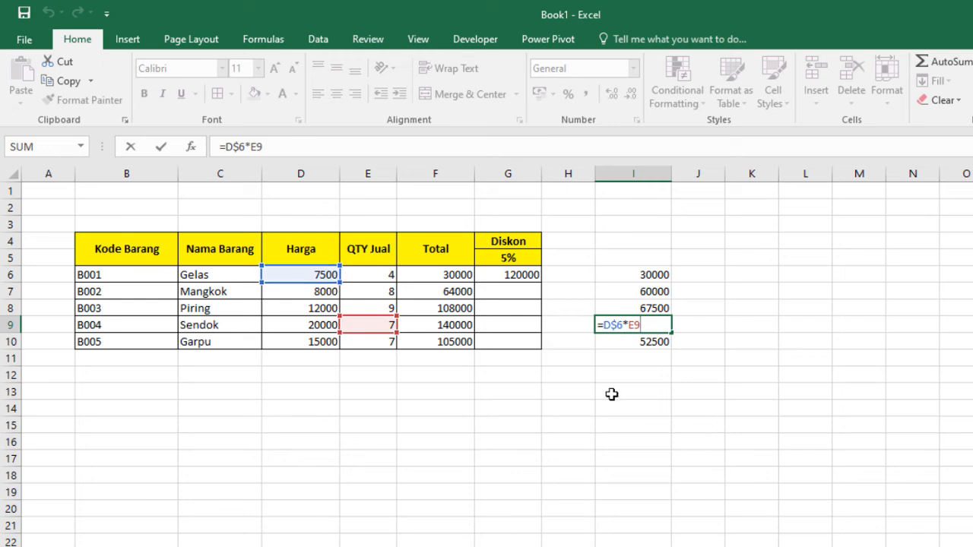
{"action": "key", "text": "Return"}
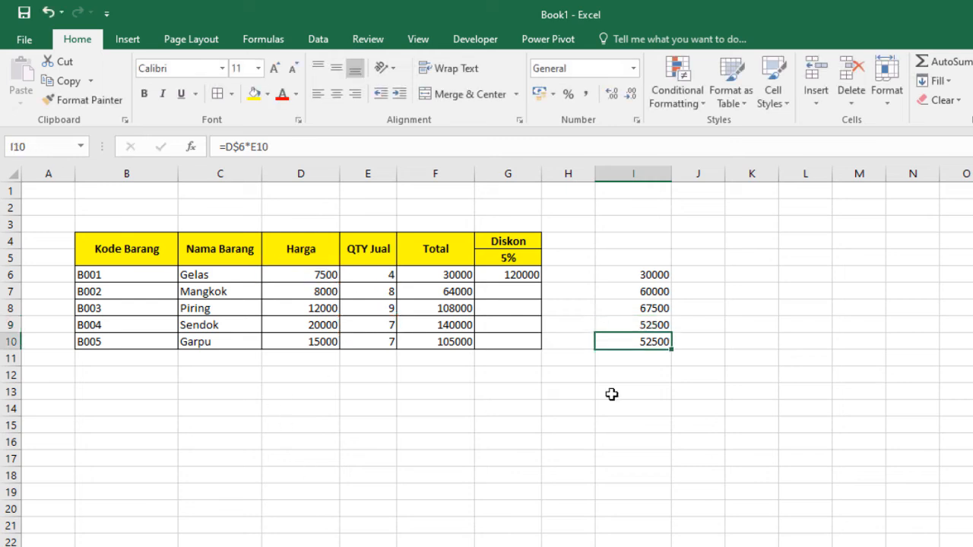
Delete column I with its practice formulas and select cell J7.
{"action": "right_click", "coordinate": [636, 172]}
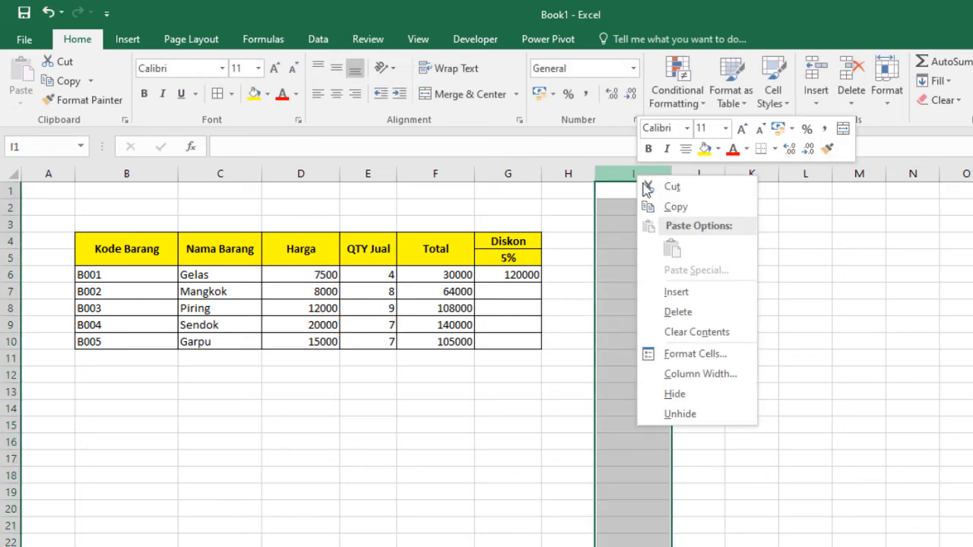
{"action": "left_click", "coordinate": [690, 314]}
{"action": "left_click", "coordinate": [652, 285]}
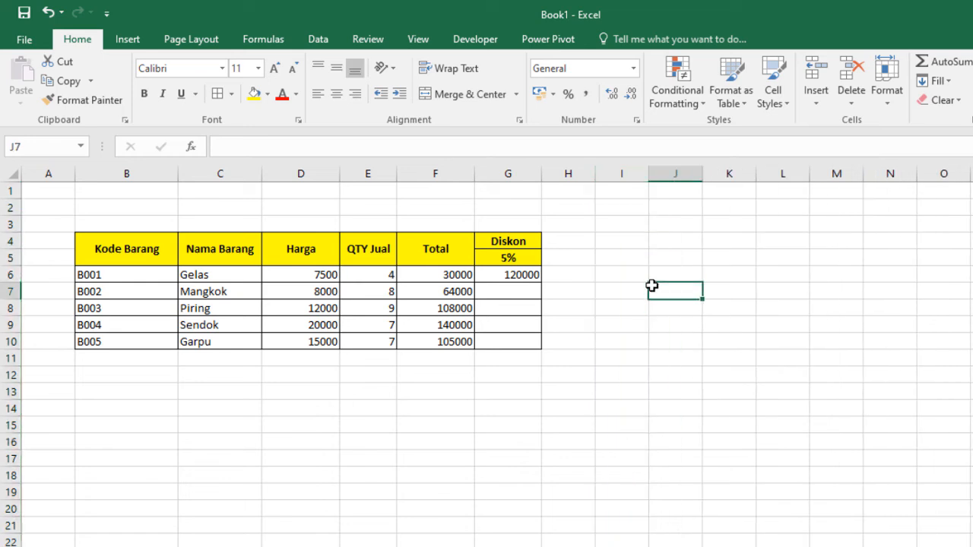
Check the formula in G6 and the discount rate in G5, ending with G6 selected.
{"action": "left_click", "coordinate": [510, 274]}
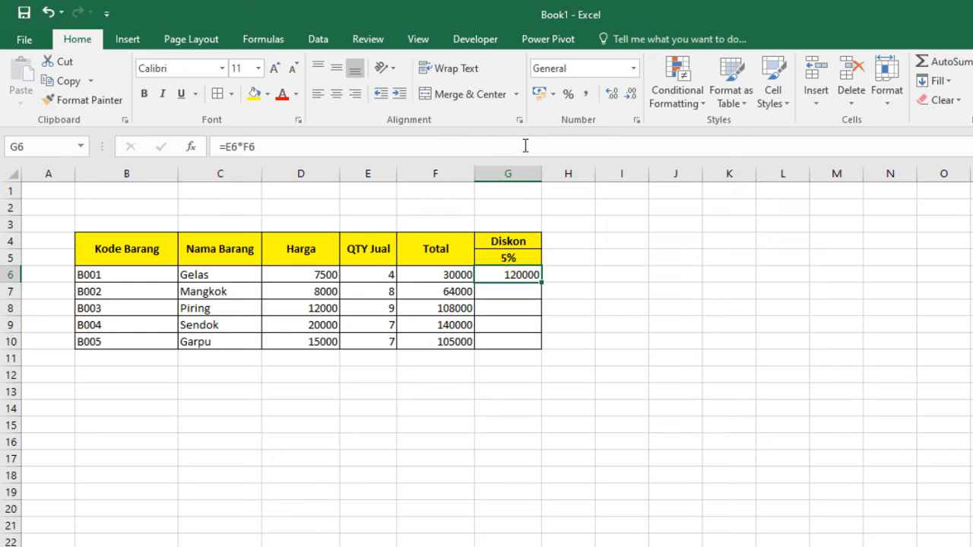
{"action": "left_click", "coordinate": [514, 257]}
{"action": "left_click", "coordinate": [523, 277]}
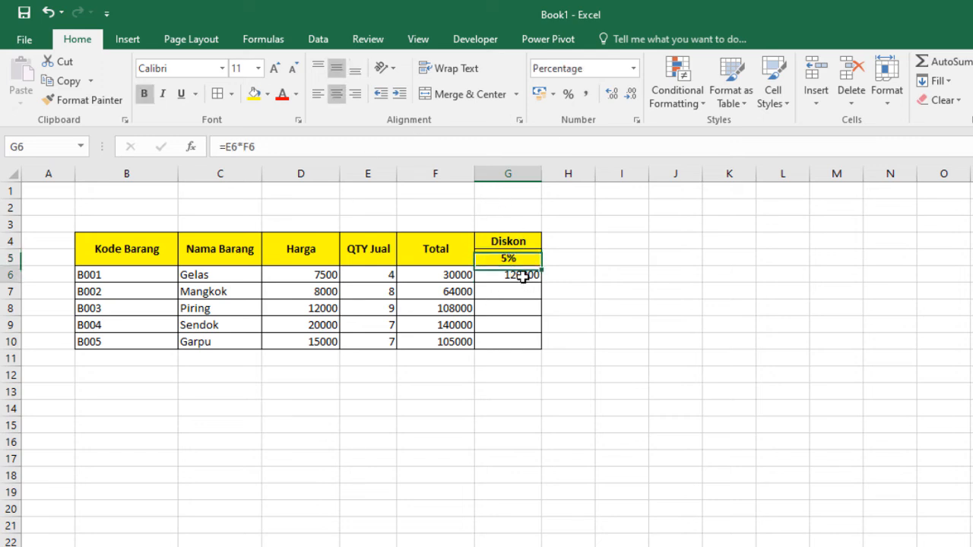
Enter the formula =F6*G5 in G6 to calculate the discount from the total and the discount rate.
{"action": "type", "text": "="}
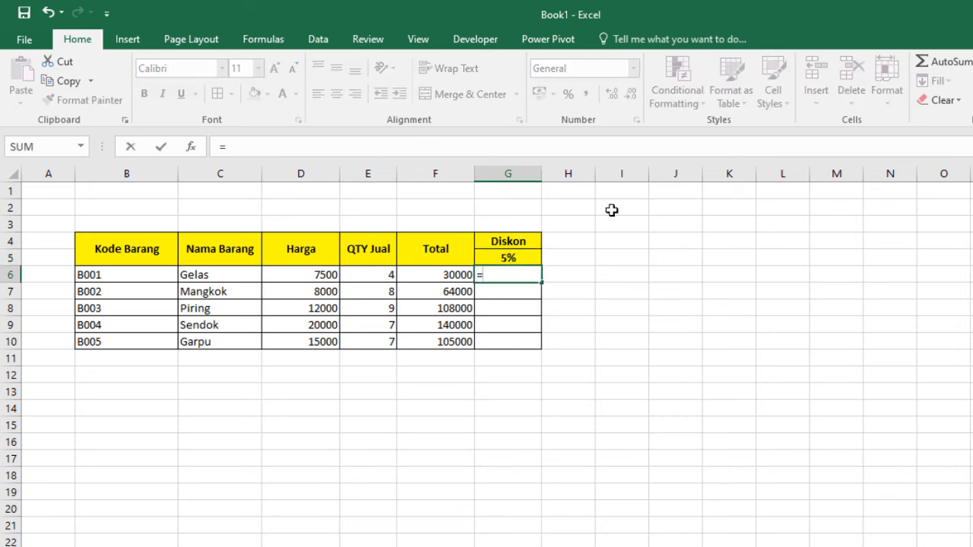
{"action": "left_click", "coordinate": [435, 276]}
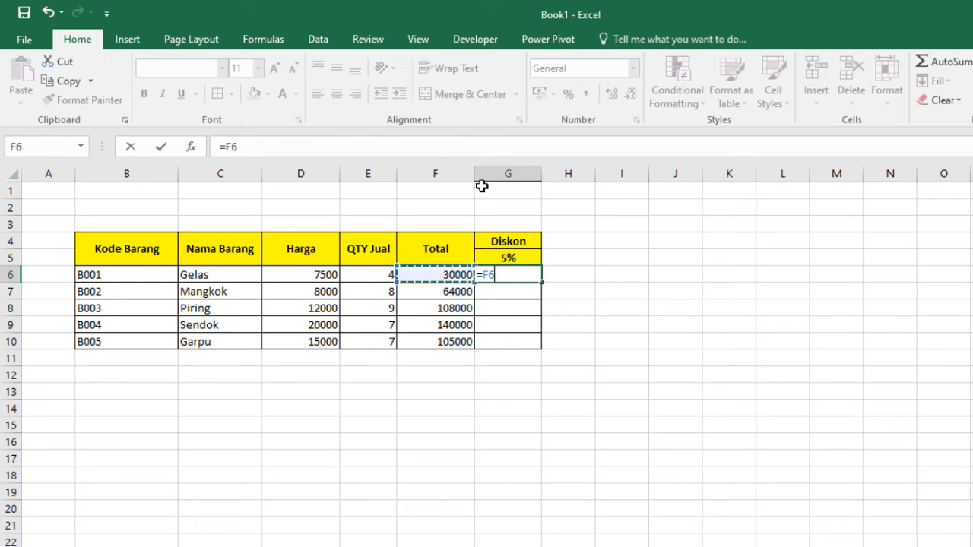
{"action": "type", "text": "*"}
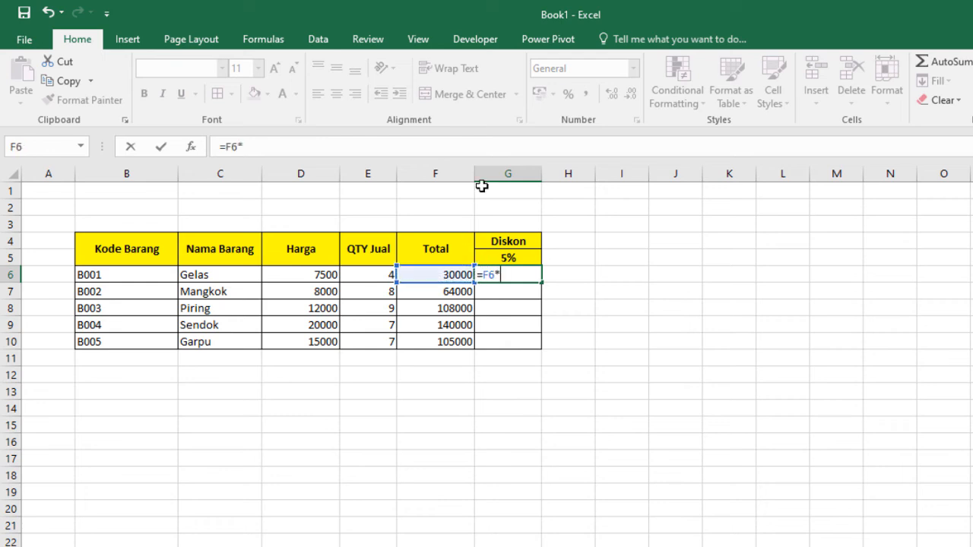
{"action": "left_click", "coordinate": [523, 256]}
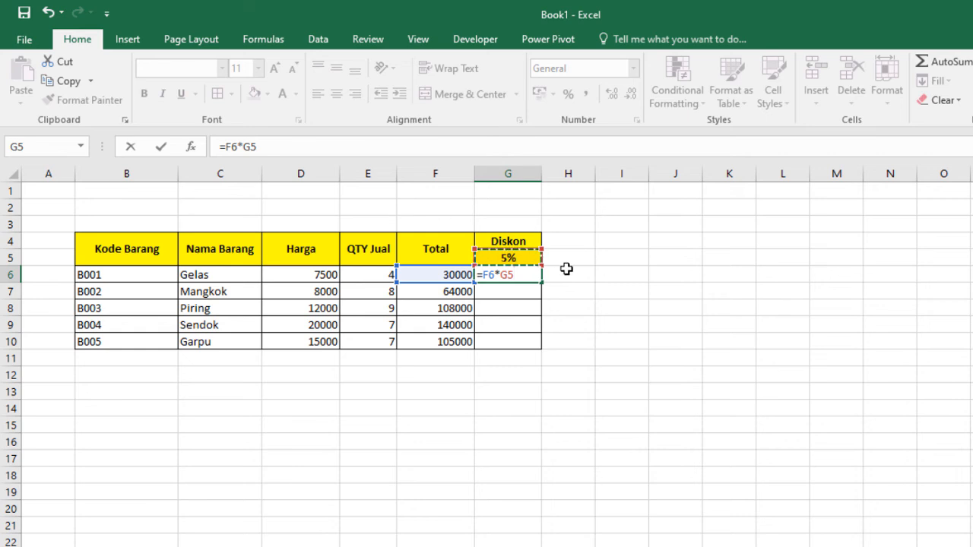
{"action": "key", "text": "Return"}
Fill the discount formula from G6 down to G10 and widen column G slightly.
{"action": "left_click", "coordinate": [518, 277]}
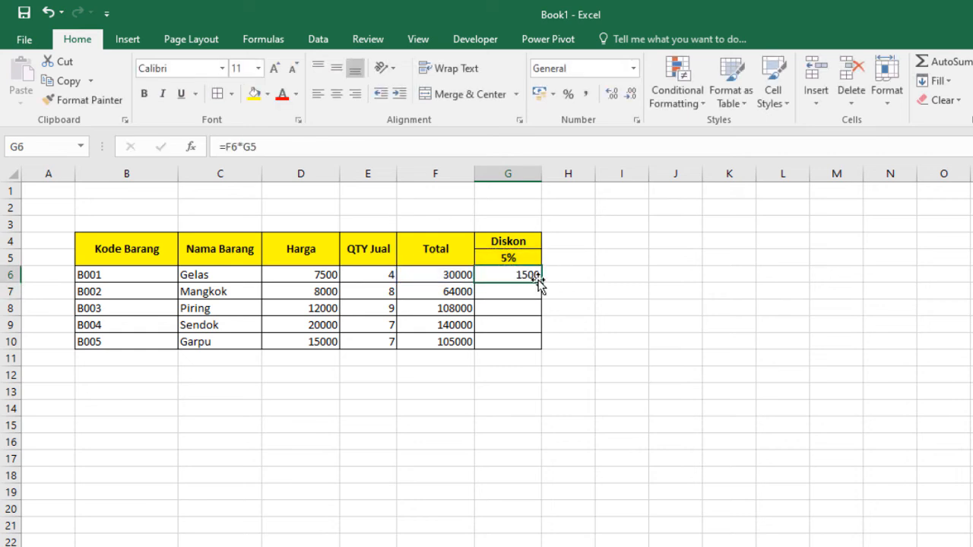
{"action": "left_click_drag", "start_coordinate": [541, 283], "coordinate": [539, 349]}
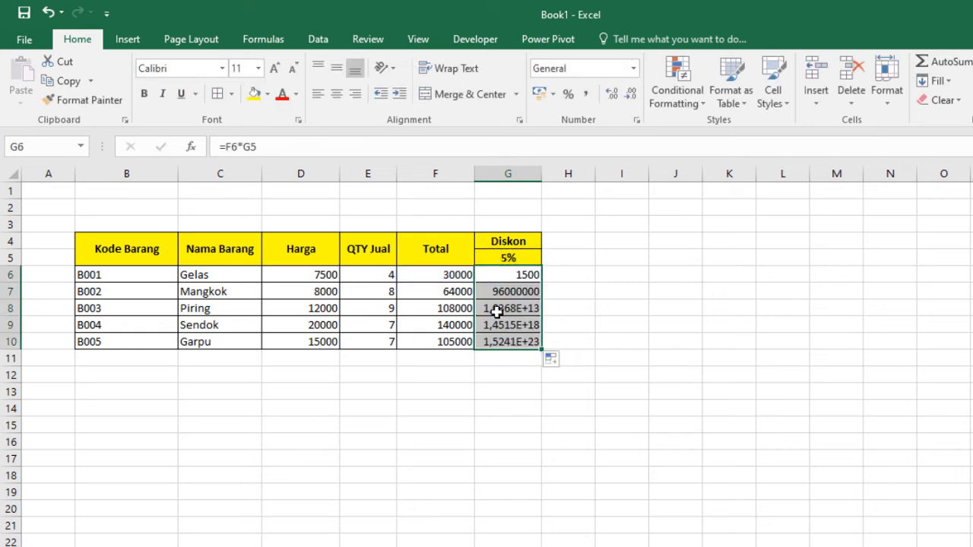
{"action": "mouse_move", "coordinate": [541, 168]}
{"action": "left_mouse_down"}
{"action": "mouse_move", "coordinate": [643, 169]}
{"action": "mouse_move", "coordinate": [543, 182]}
{"action": "left_mouse_up"}
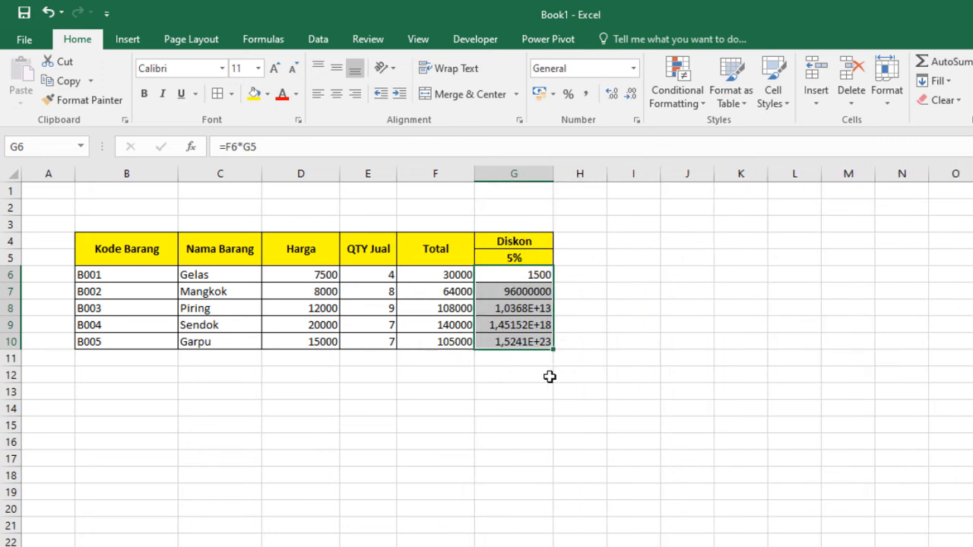
Check the copied formula in G10 and make the discount rate reference in G6 absolute, as =F6*$G$5.
{"action": "double_click", "coordinate": [525, 341]}
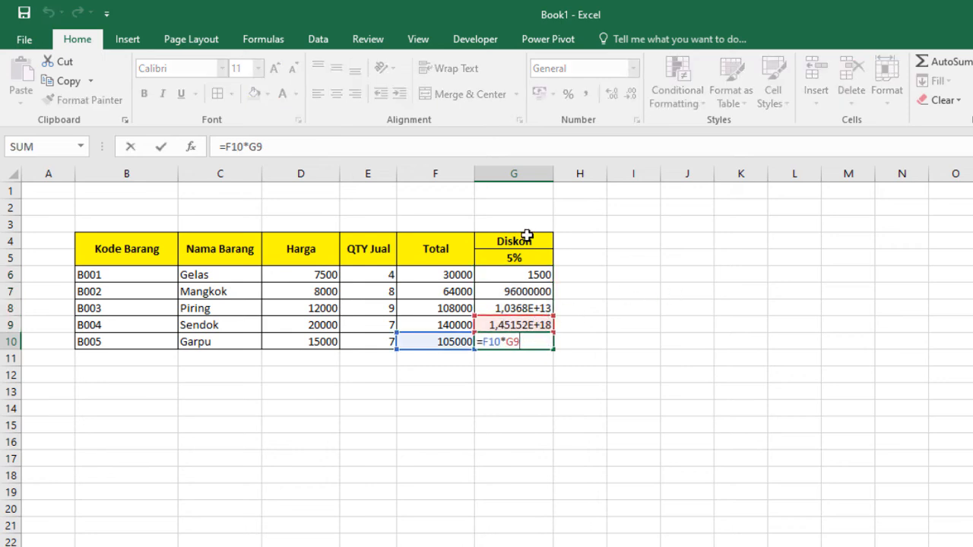
{"action": "key", "text": "Return"}
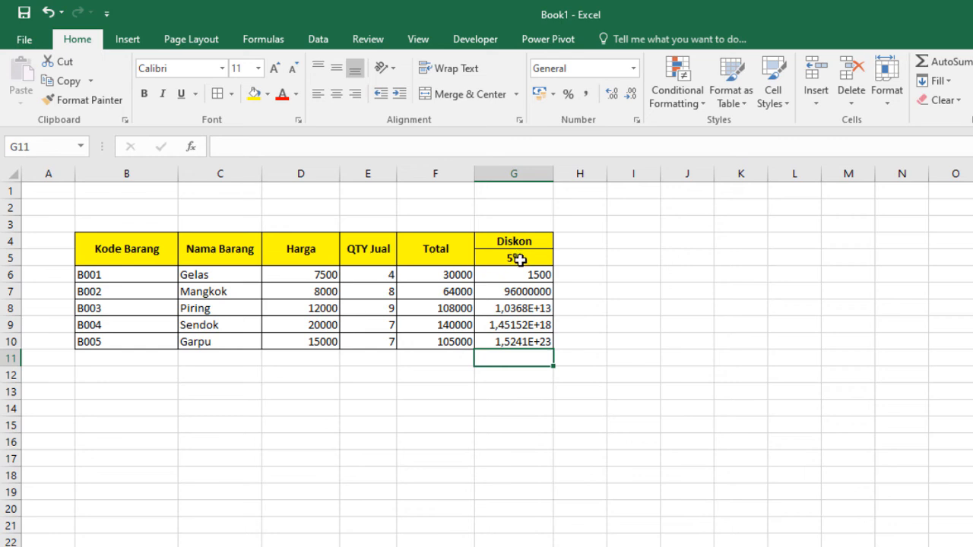
{"action": "double_click", "coordinate": [520, 275]}
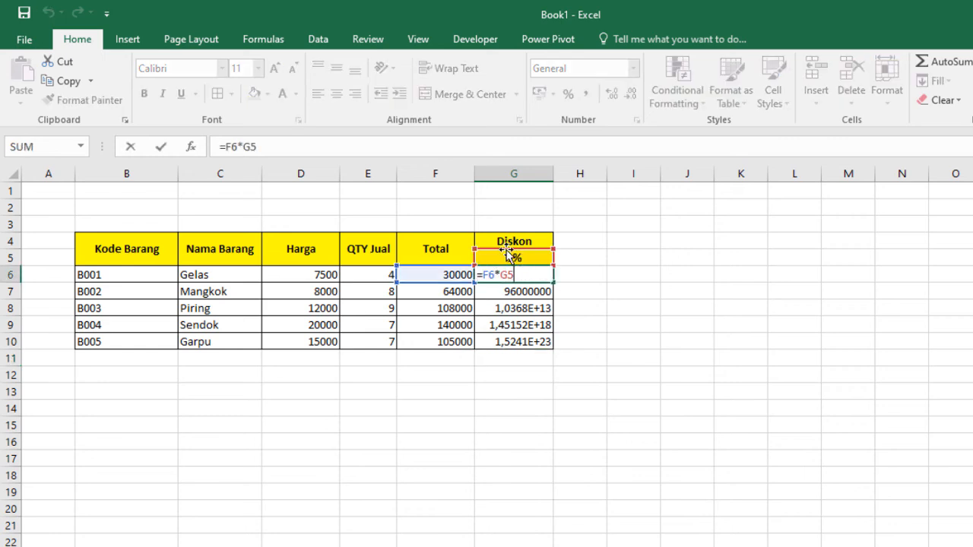
{"action": "left_click", "coordinate": [503, 275]}
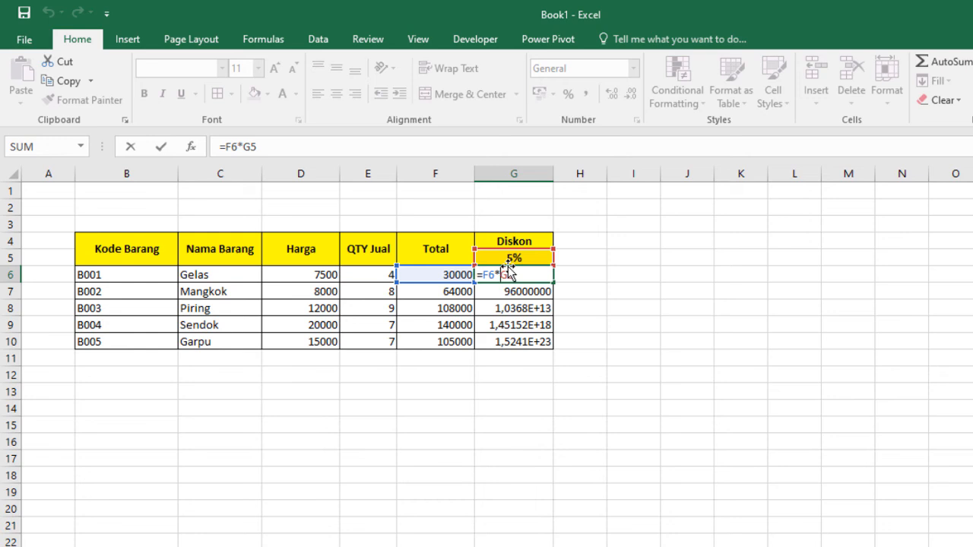
{"action": "type", "text": "$"}
{"action": "left_click", "coordinate": [516, 275]}
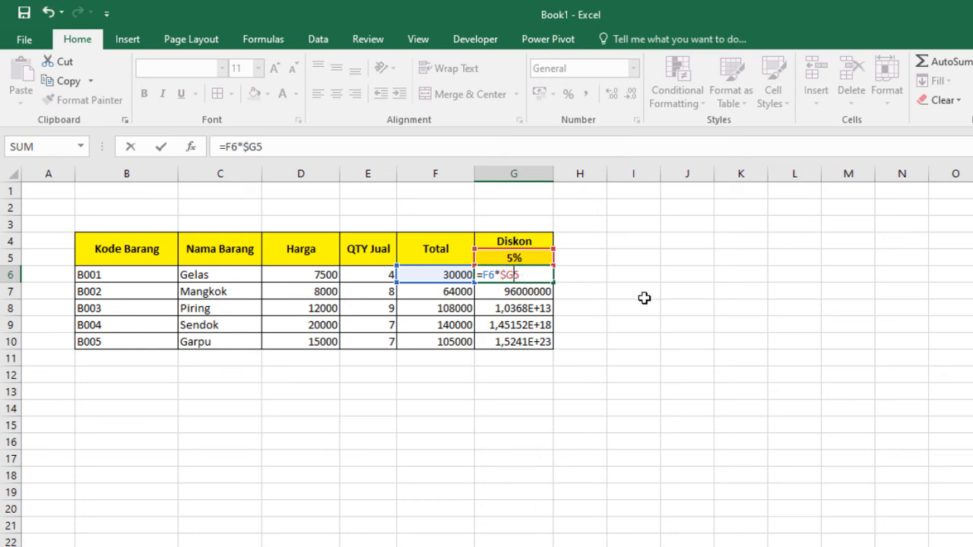
{"action": "type", "text": "$"}
{"action": "key", "text": "Return"}
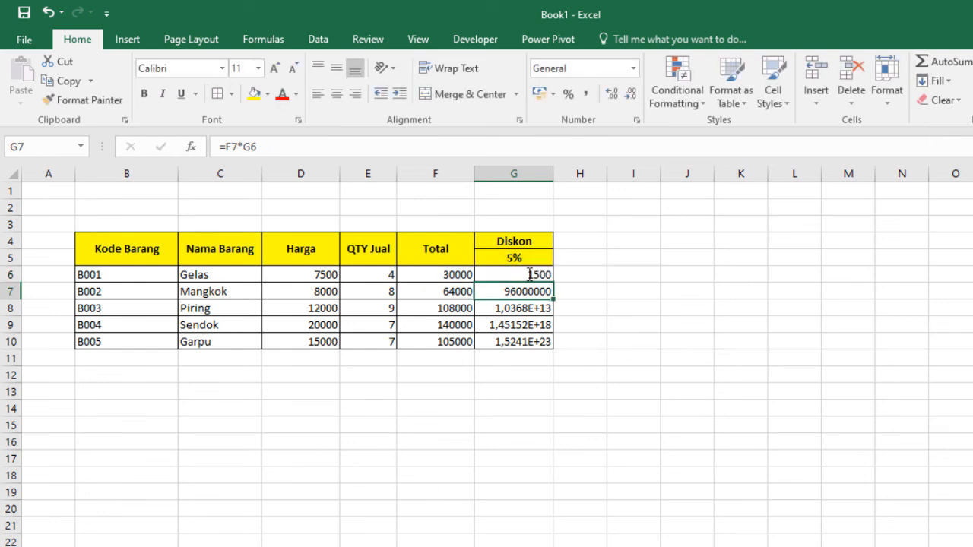
Fill the formula with the absolute reference from G6 down to G10 and check the copied formula in G10.
{"action": "left_click", "coordinate": [536, 274]}
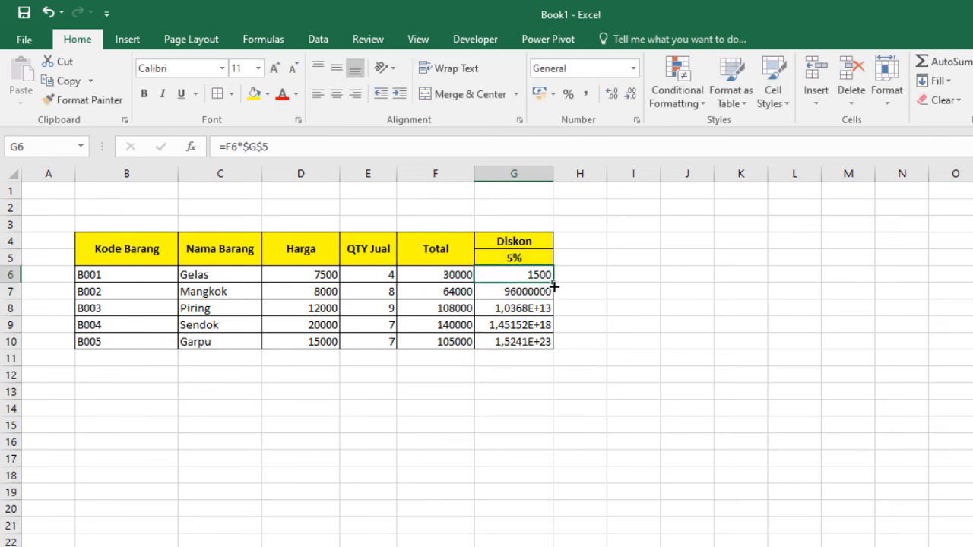
{"action": "left_click_drag", "start_coordinate": [555, 287], "coordinate": [560, 352]}
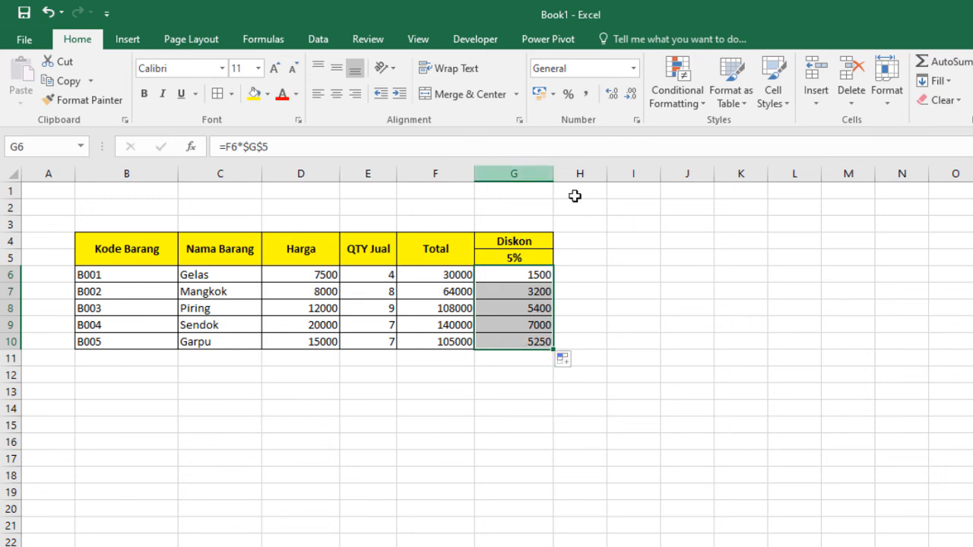
{"action": "double_click", "coordinate": [528, 343]}
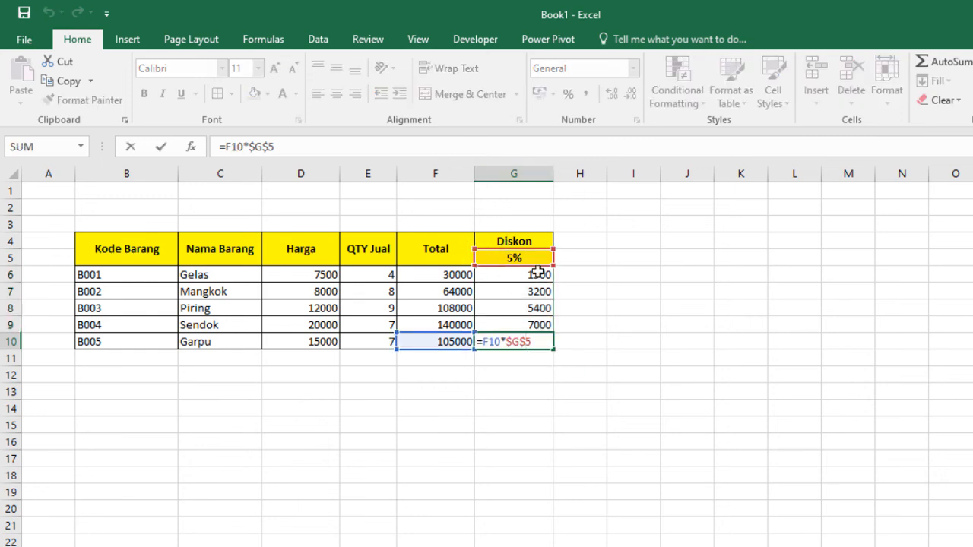
{"action": "key", "text": "Return"}
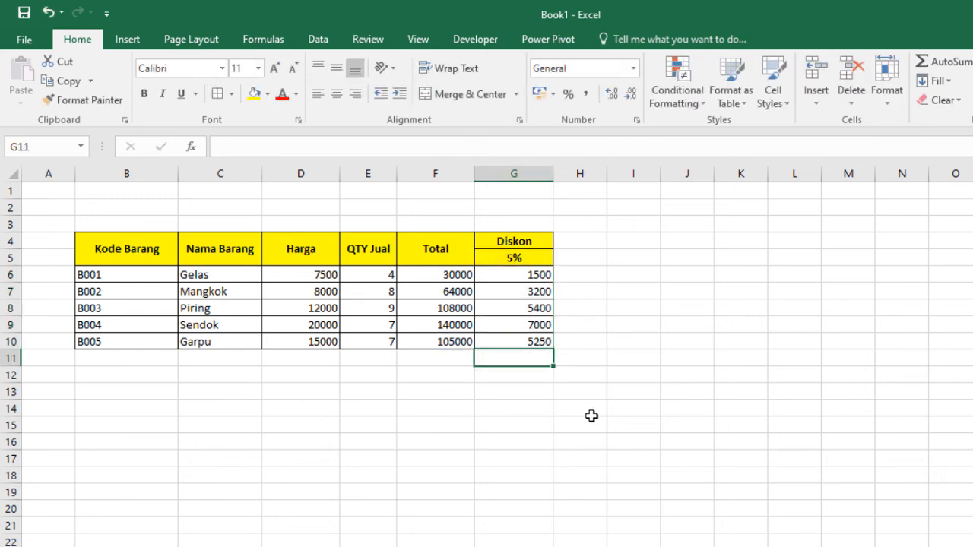
{"action": "double_click", "coordinate": [518, 342]}
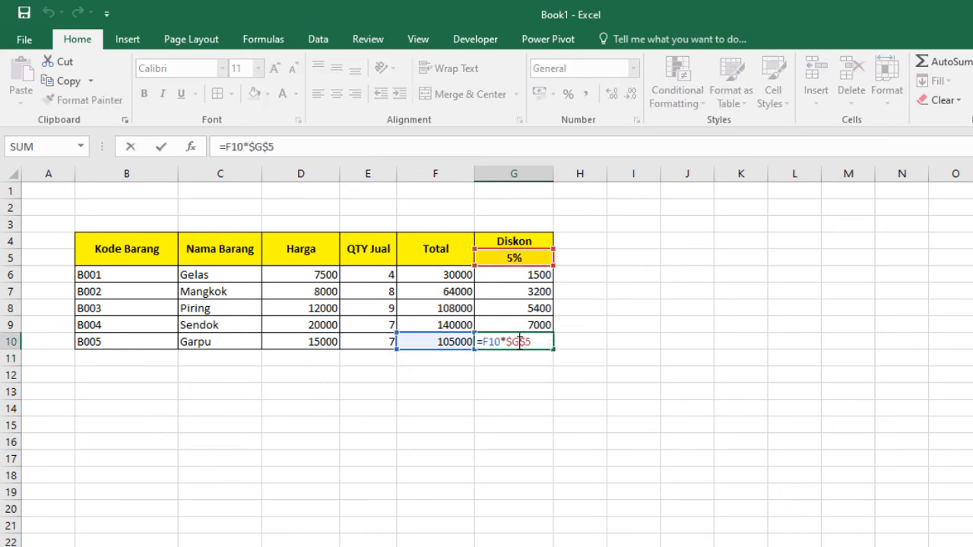